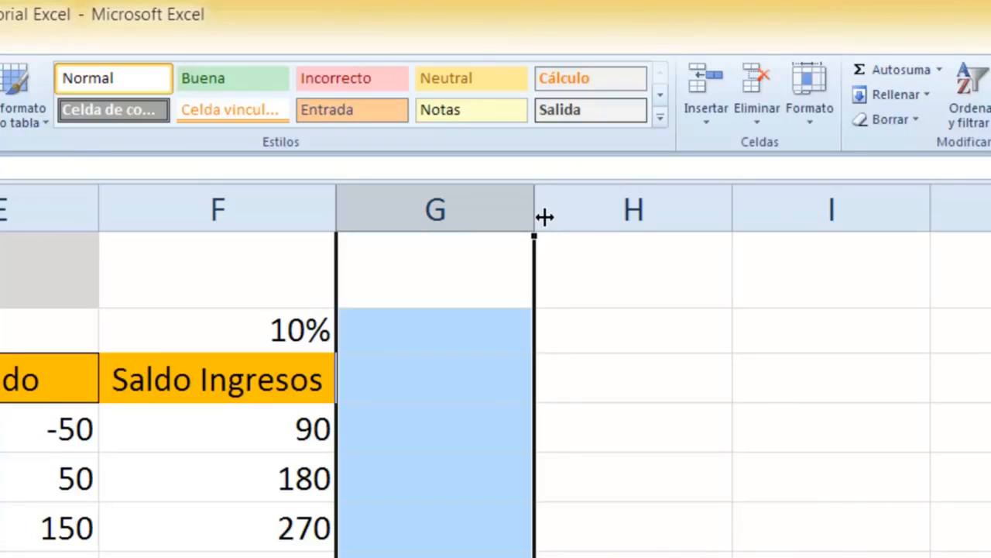
Step: Narrow column G to a thin spacer beside the Saldo Ingresos column
{"action": "left_click_drag", "start_coordinate": [544, 217], "coordinate": [385, 230]}
{"action": "left_click", "coordinate": [703, 345]}
{"action": "left_click", "coordinate": [390, 374]}
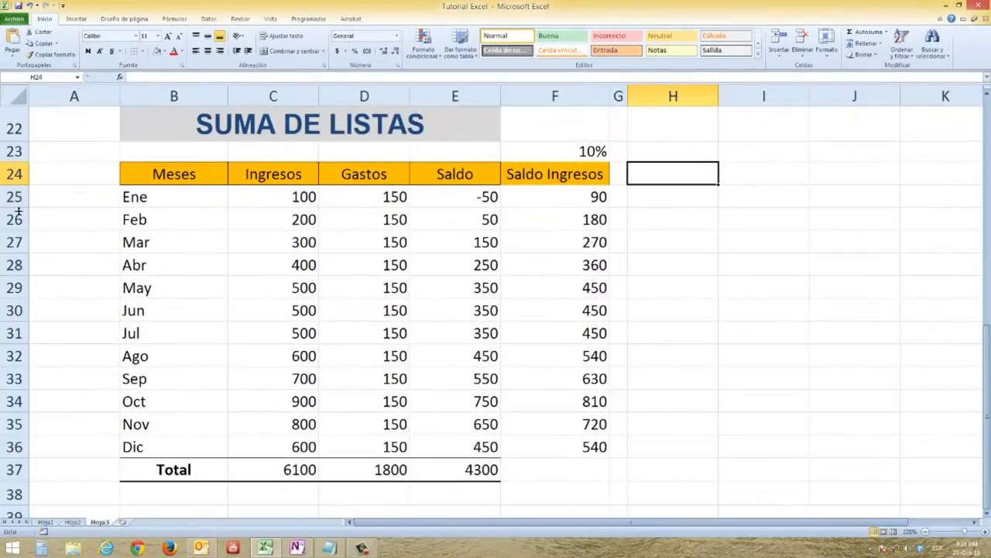
Step: Increase the height of row 25 and AutoFit it to its contents
{"action": "left_click_drag", "start_coordinate": [17, 207], "coordinate": [17, 271]}
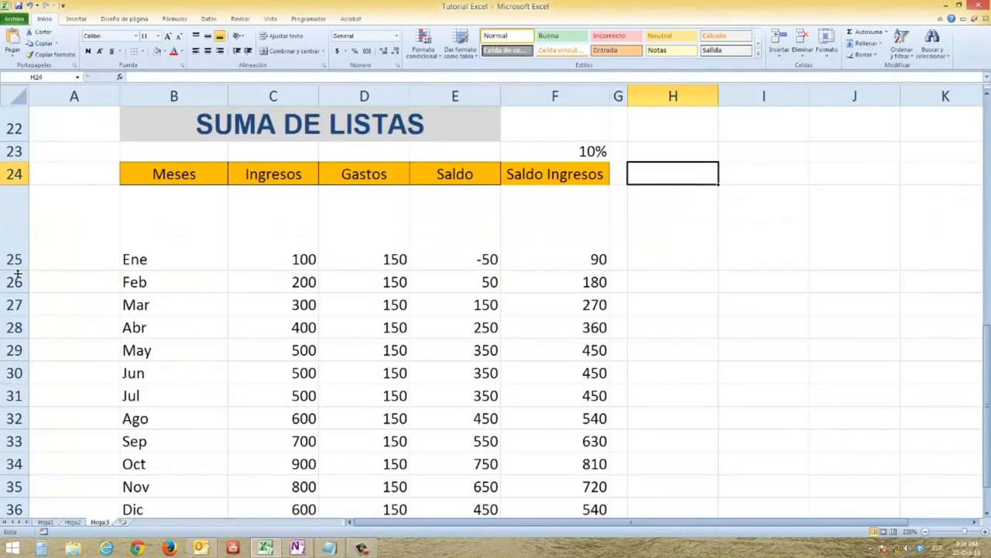
{"action": "double_click", "coordinate": [17, 271]}
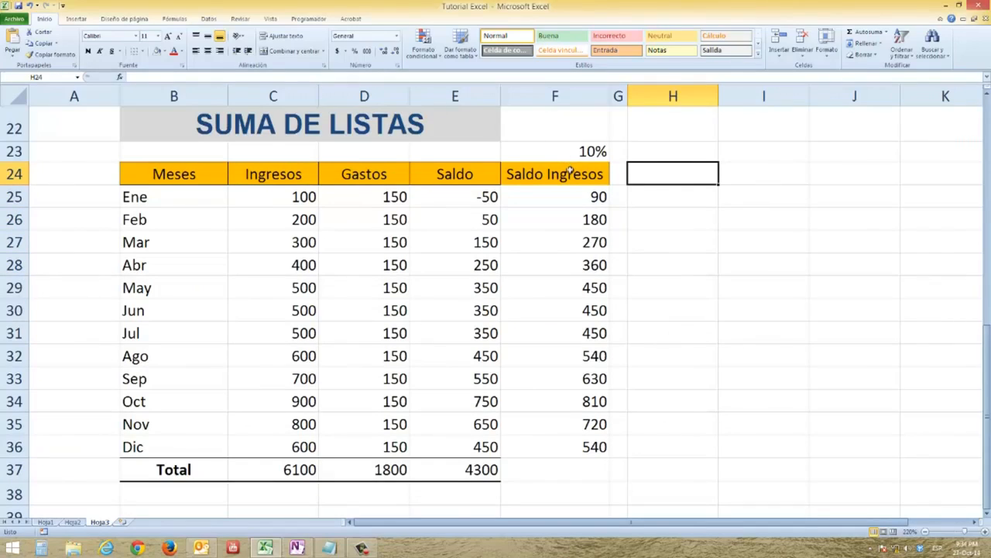
Step: Try narrower and wider sizes for column F and finally AutoFit it to the Saldo Ingresos header
{"action": "left_click", "coordinate": [570, 179]}
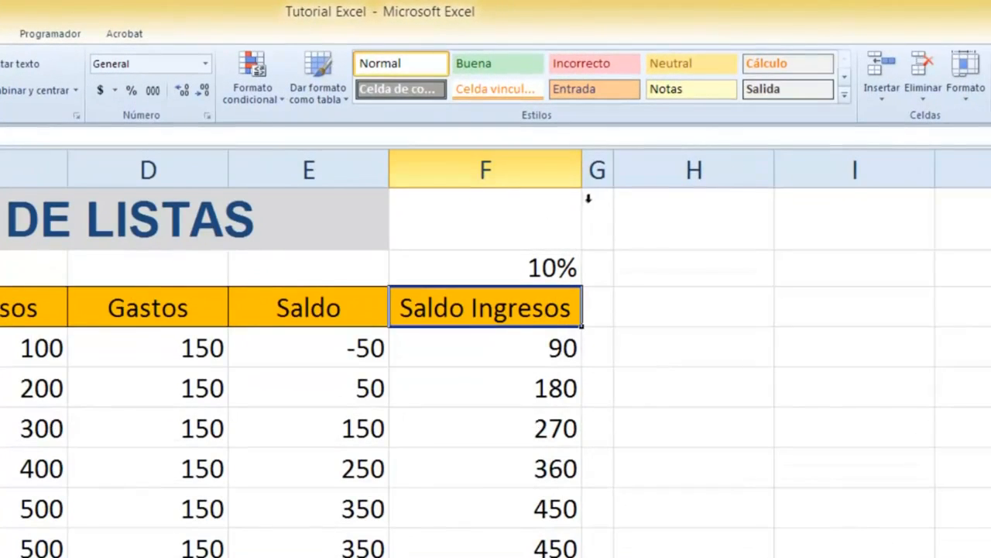
{"action": "left_click_drag", "start_coordinate": [584, 188], "coordinate": [484, 191]}
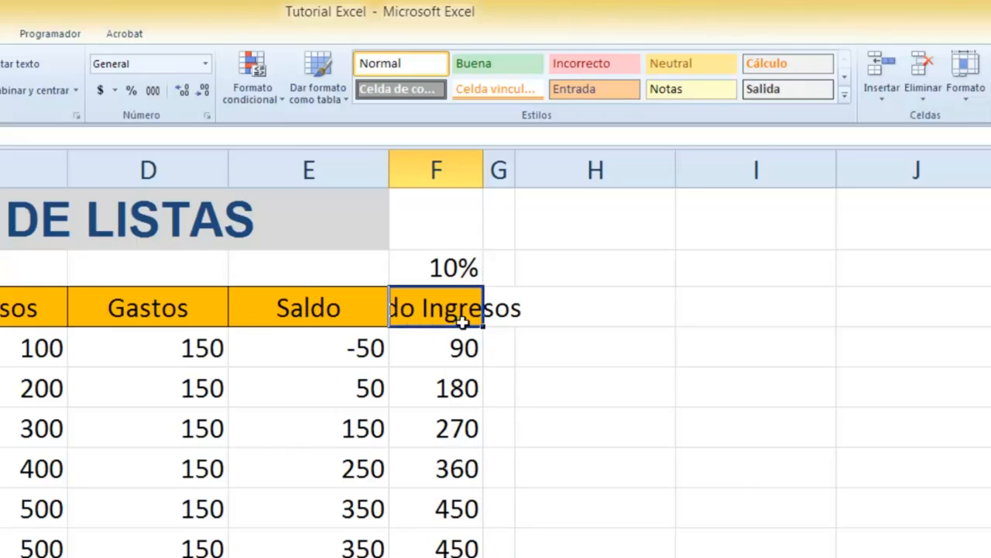
{"action": "left_click_drag", "start_coordinate": [495, 171], "coordinate": [586, 177]}
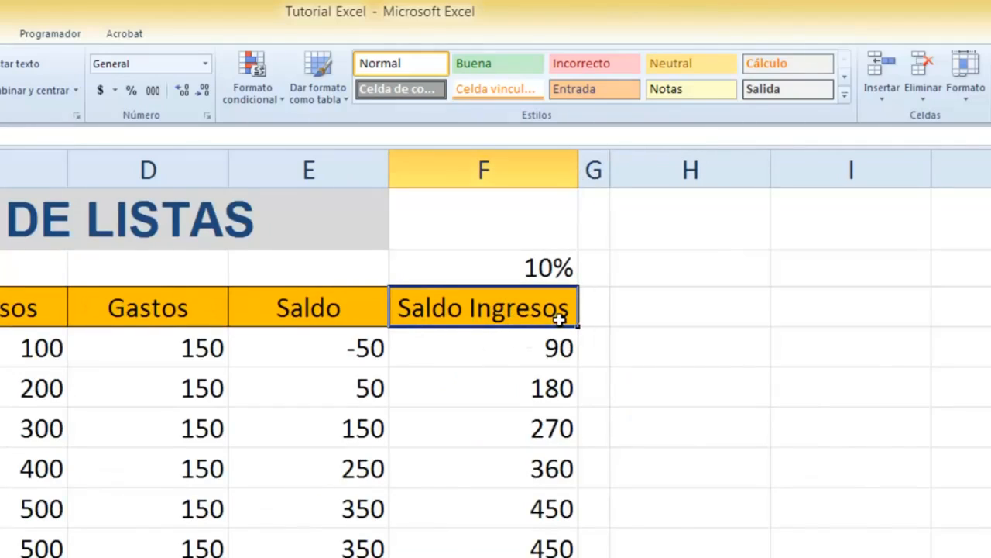
{"action": "left_click_drag", "start_coordinate": [587, 179], "coordinate": [427, 186]}
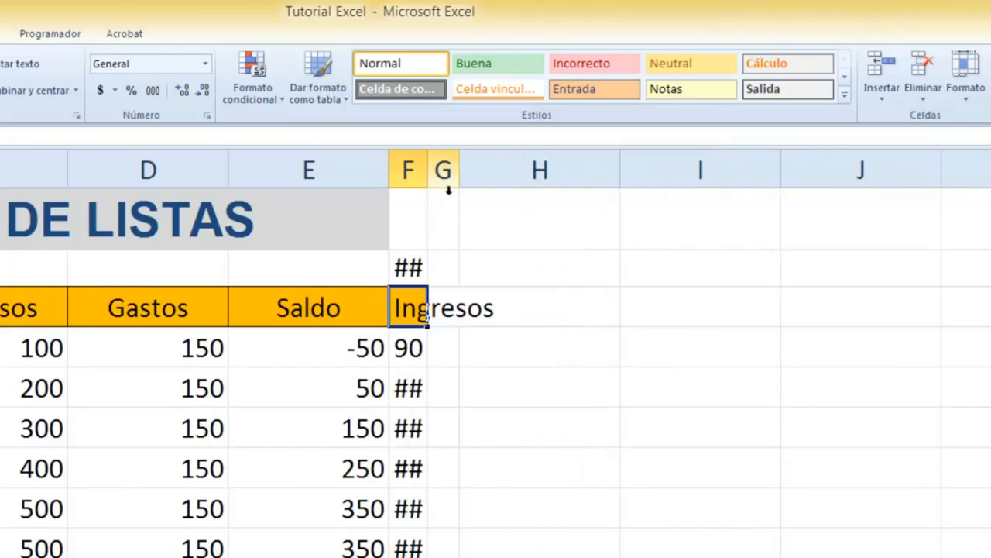
{"action": "left_click_drag", "start_coordinate": [430, 178], "coordinate": [479, 179]}
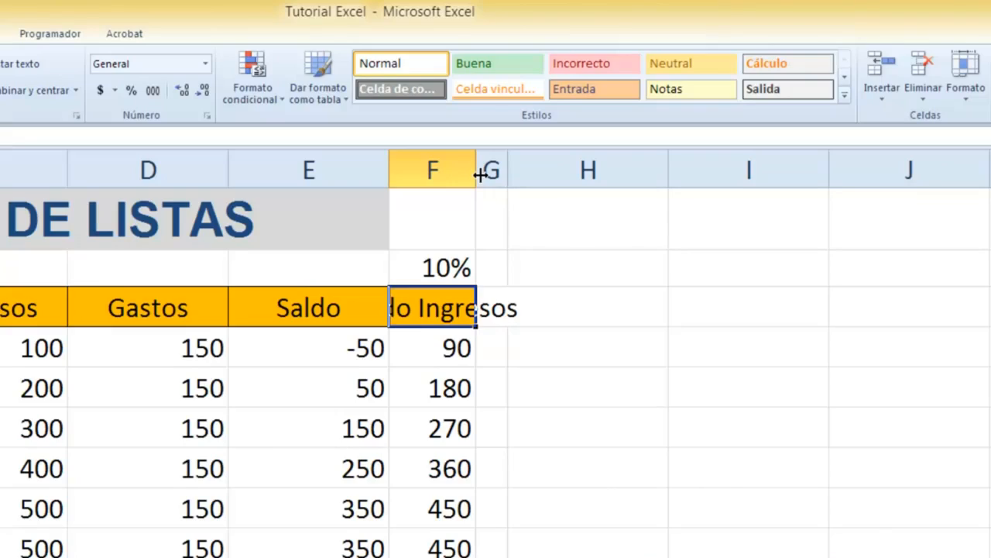
{"action": "double_click", "coordinate": [480, 175]}
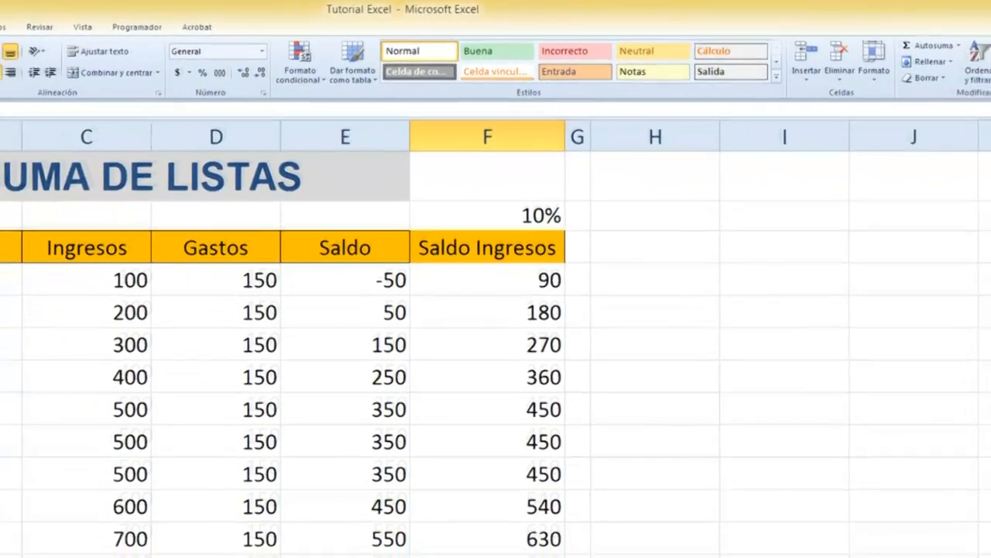
Step: Enter "Estados financieros auditados" in cell F37 and AutoFit column F to that text
{"action": "left_click", "coordinate": [524, 537]}
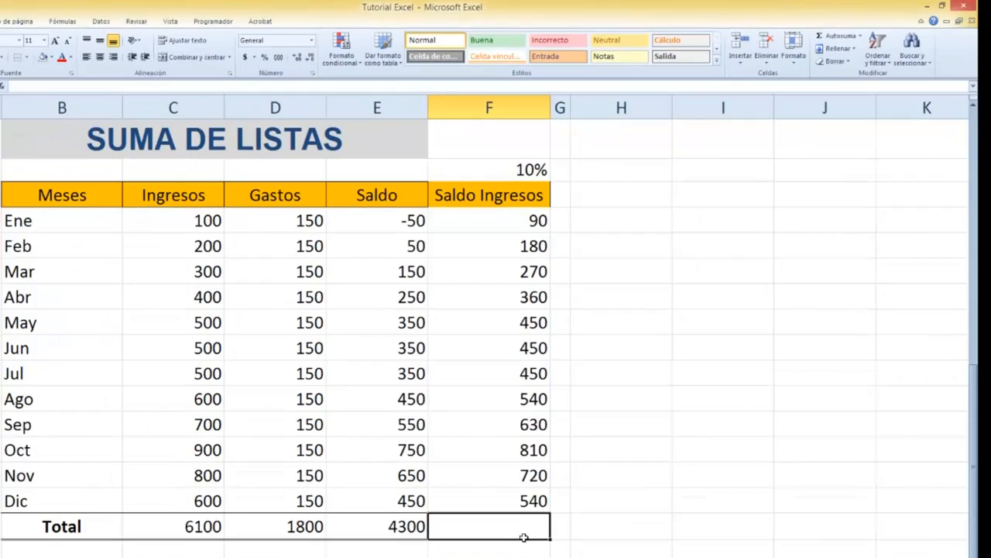
{"action": "type", "text": "Estados f"}
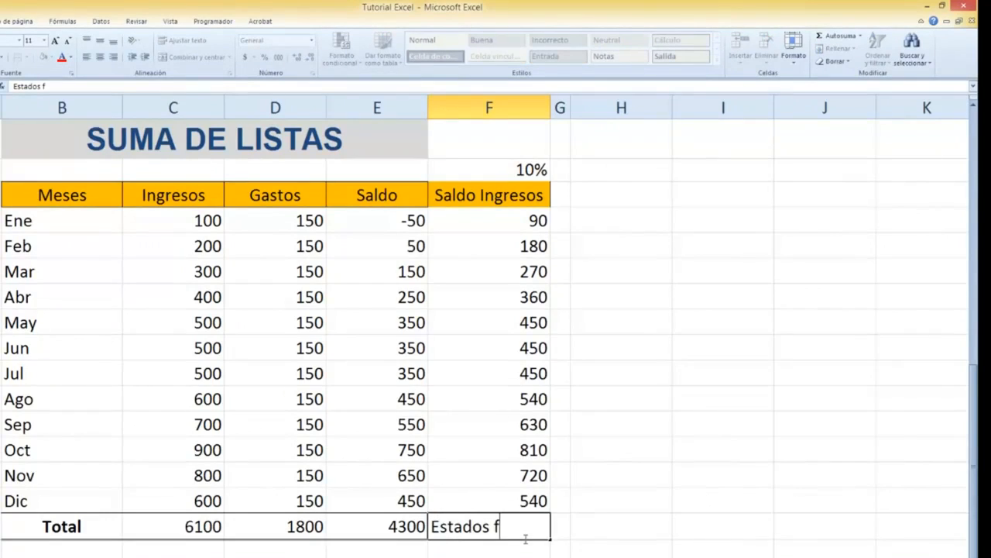
{"action": "type", "text": "inanacieros"}
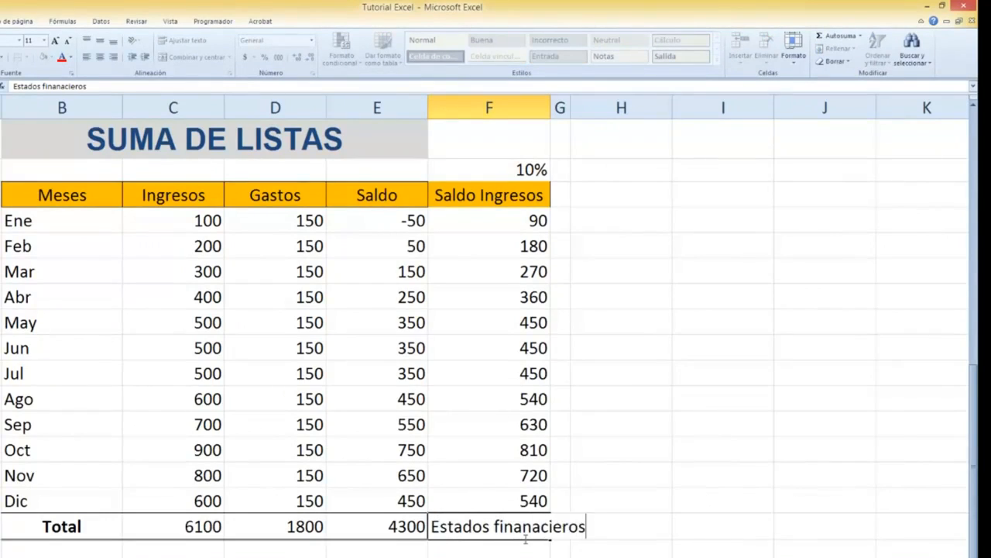
{"action": "type", "text": " auditados"}
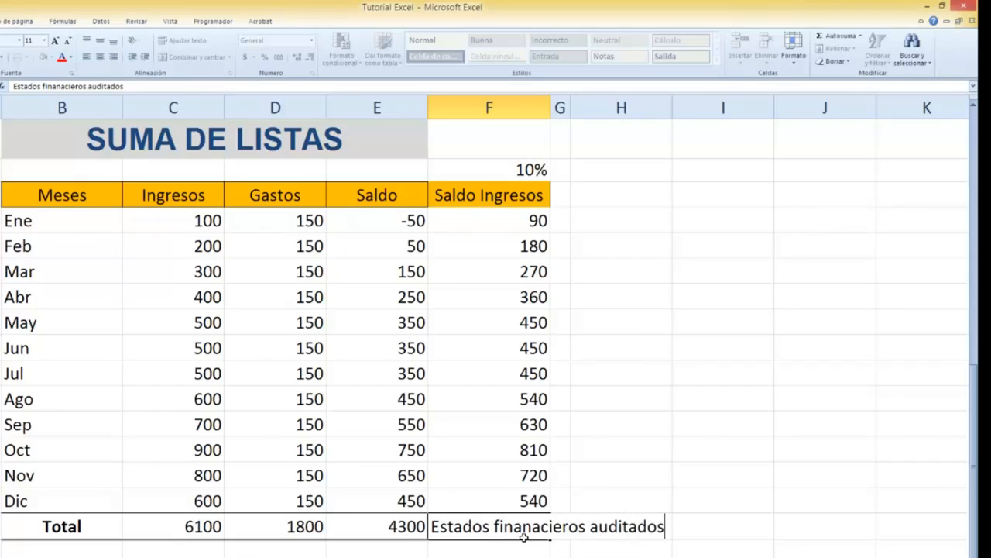
{"action": "key", "text": "Return"}
{"action": "left_click", "coordinate": [525, 535]}
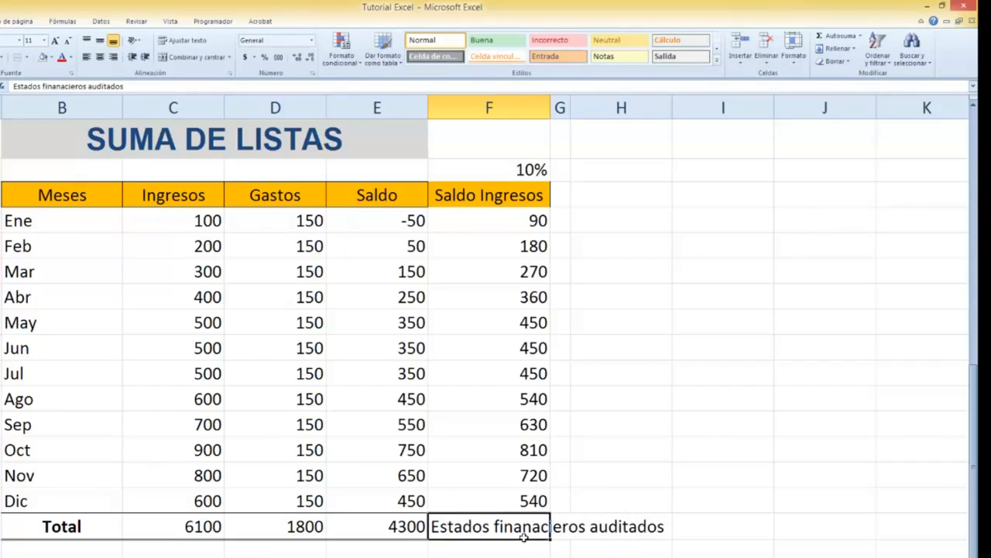
{"action": "double_click", "coordinate": [537, 528]}
{"action": "key", "text": "BackSpace"}
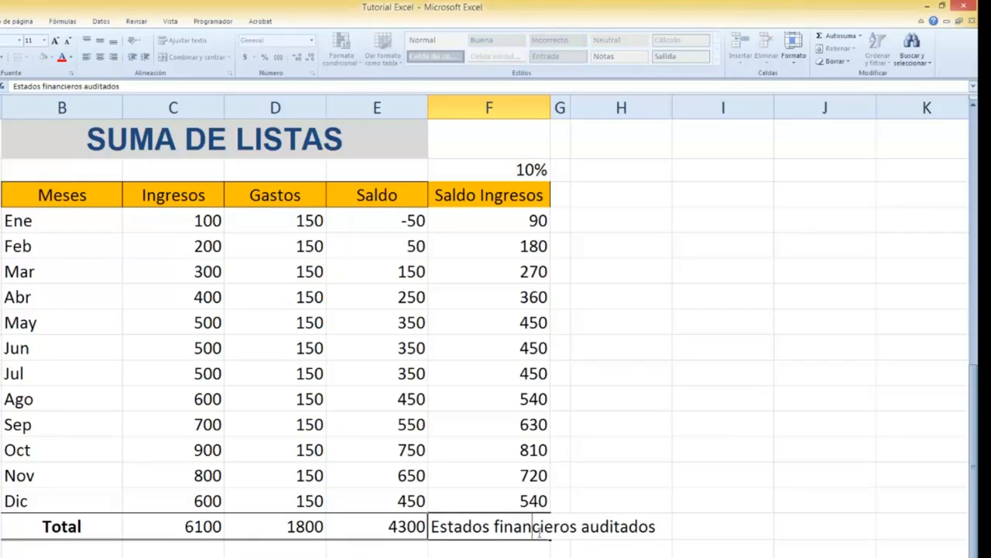
{"action": "key", "text": "Return"}
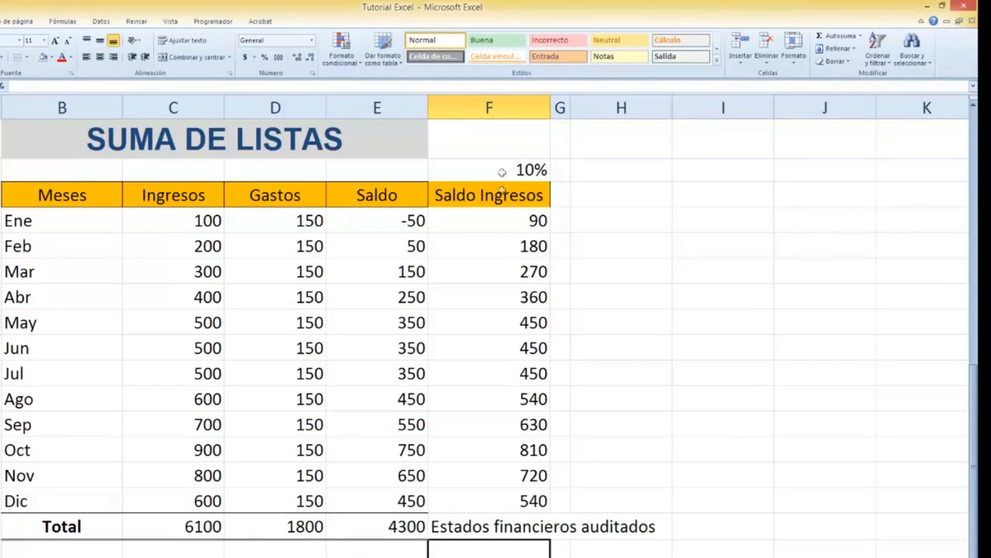
{"action": "double_click", "coordinate": [551, 112]}
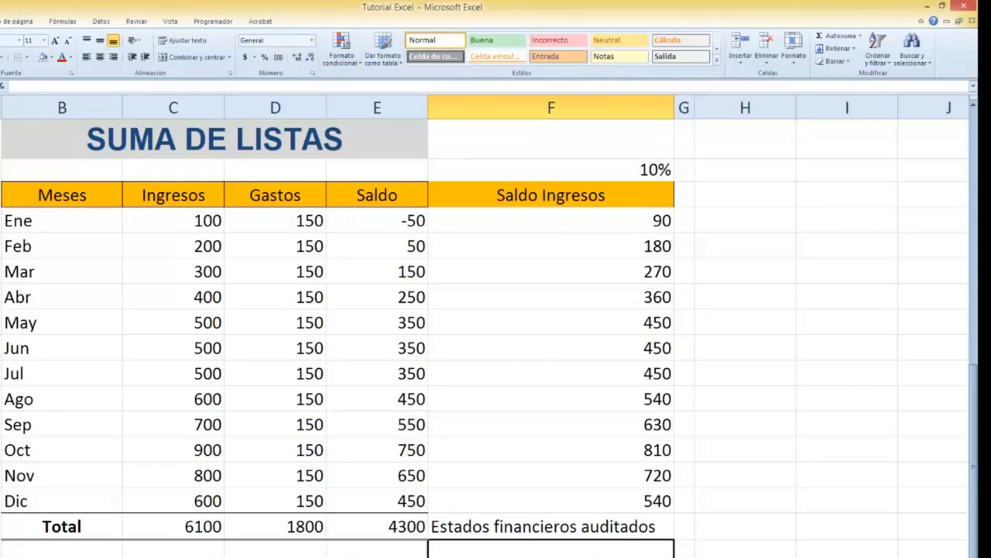
Step: Undo the AutoFit of column F and clear the text from cell F37
{"action": "key", "text": "ctrl+z"}
{"action": "key", "text": "Up"}
{"action": "key", "text": "Delete"}
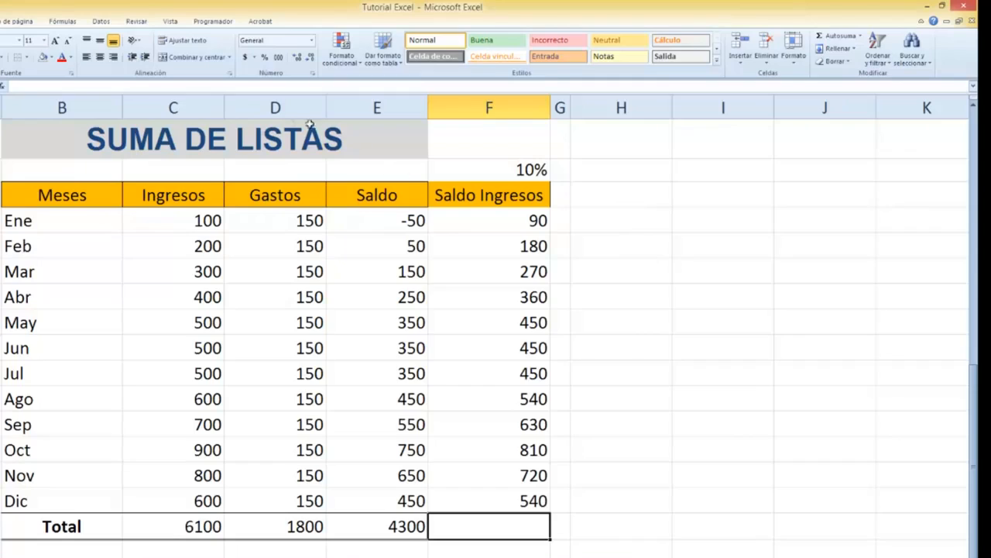
{"action": "left_click", "coordinate": [231, 140]}
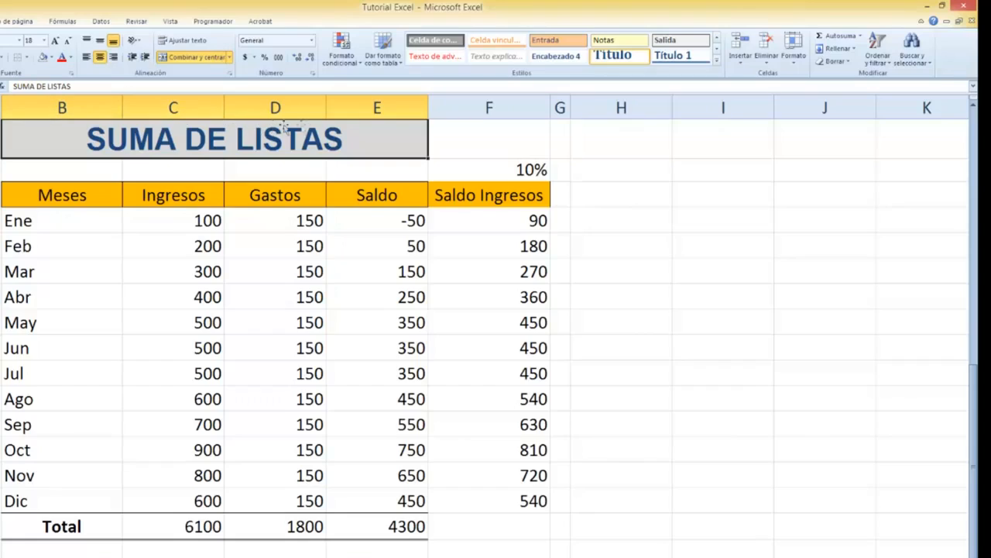
{"action": "left_click", "coordinate": [459, 143]}
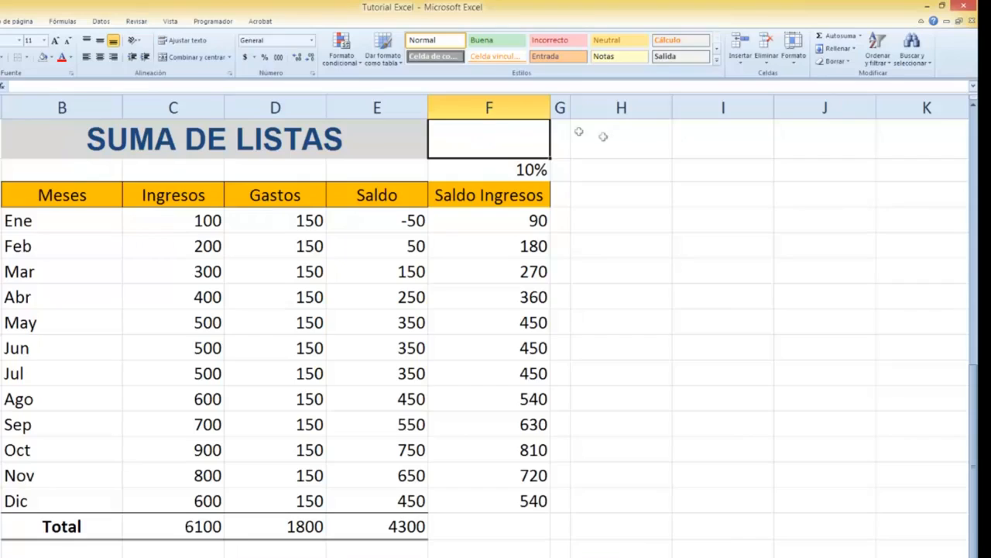
{"action": "left_click", "coordinate": [264, 138]}
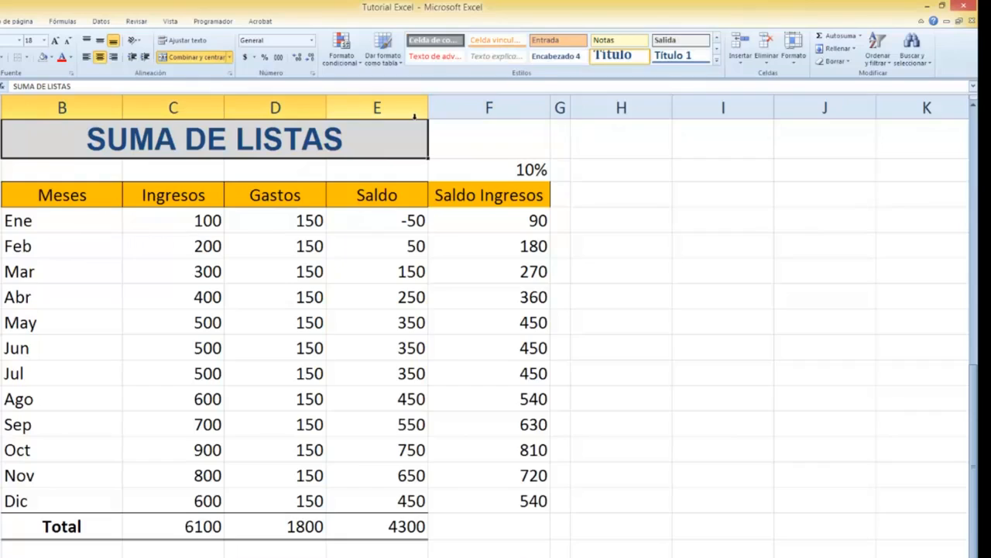
{"action": "left_click", "coordinate": [183, 177]}
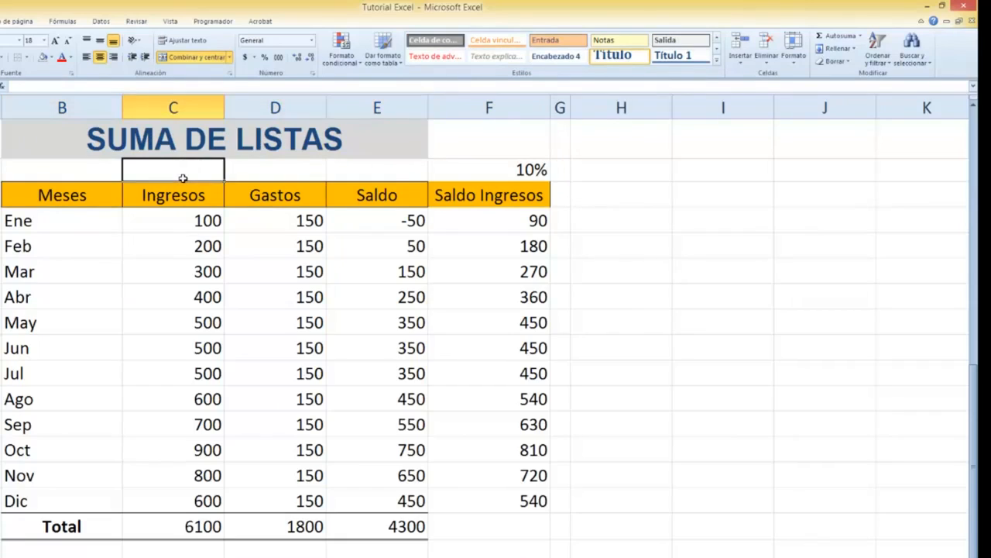
Step: Enter the header "Notas" in cell H24
{"action": "left_click", "coordinate": [608, 194]}
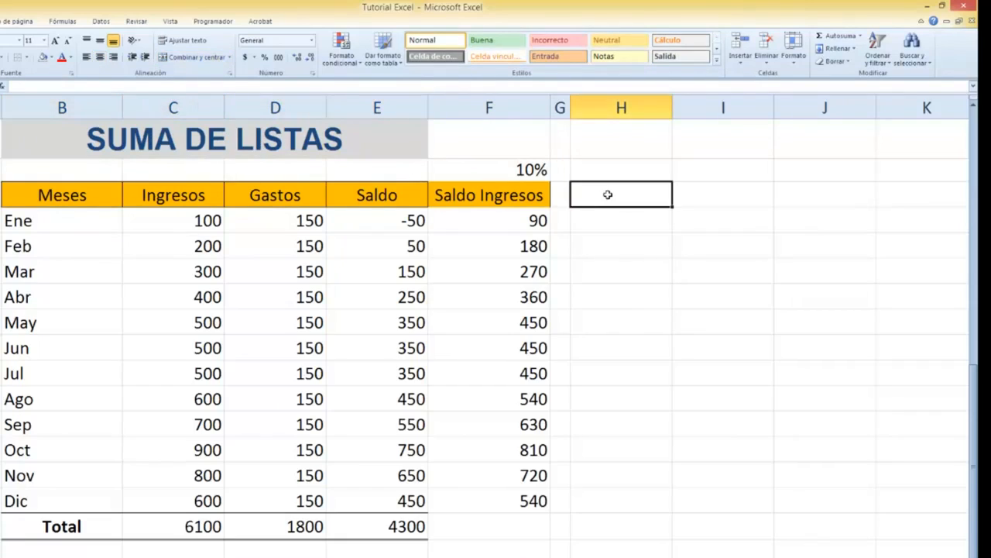
{"action": "type", "text": "Notas"}
{"action": "key", "text": "Return"}
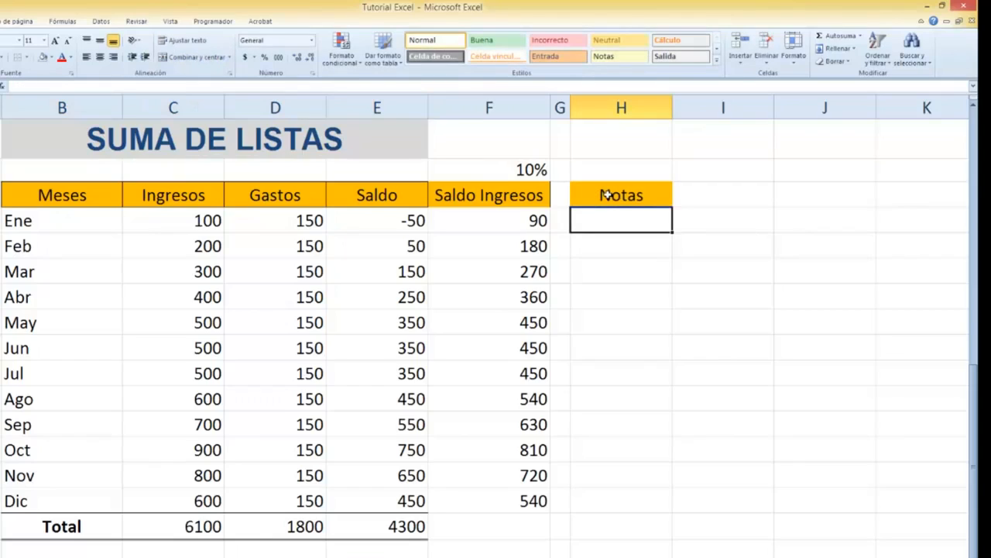
Step: Remove the fill color from the Notas header cell and widen column H to about three times its width
{"action": "left_click", "coordinate": [609, 195]}
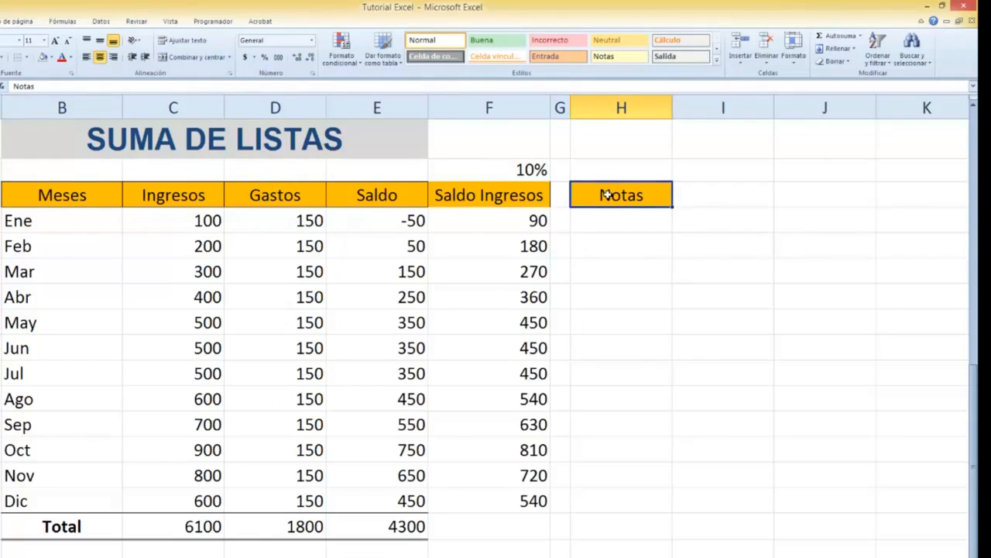
{"action": "left_click", "coordinate": [44, 57]}
{"action": "left_click", "coordinate": [618, 242]}
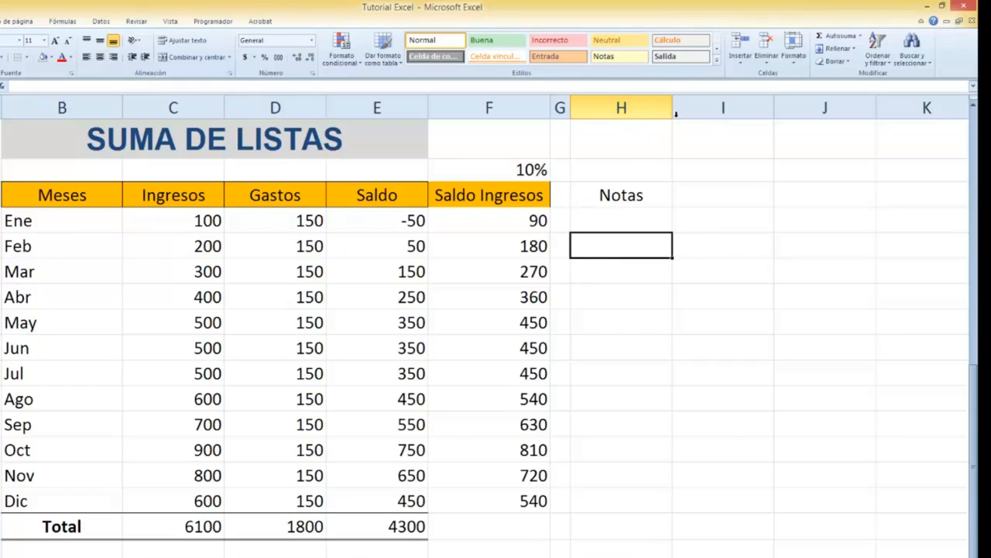
{"action": "left_click_drag", "start_coordinate": [675, 114], "coordinate": [876, 104]}
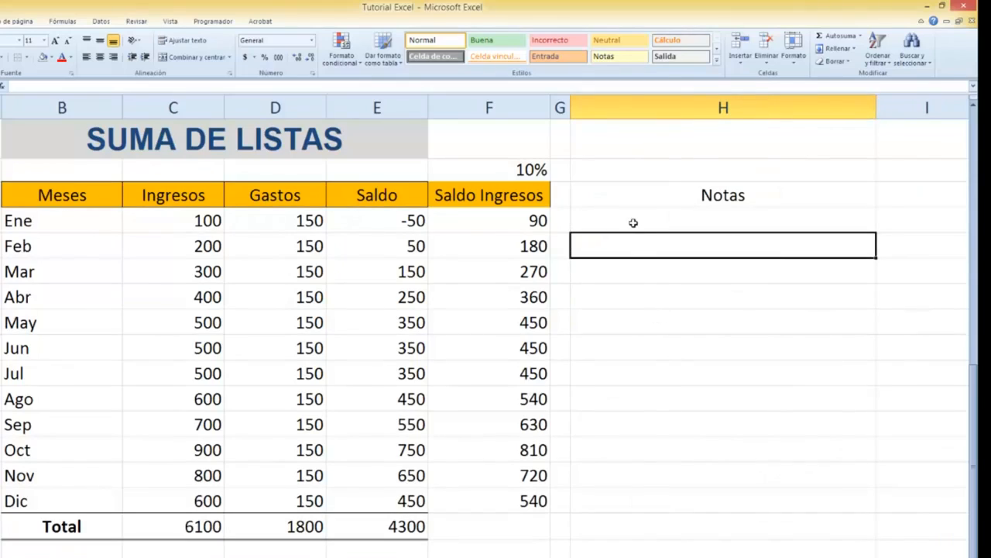
Step: Extend the merged and centered SUMA DE LISTAS title across B22:H22, including the Notas column
{"action": "left_click", "coordinate": [126, 151]}
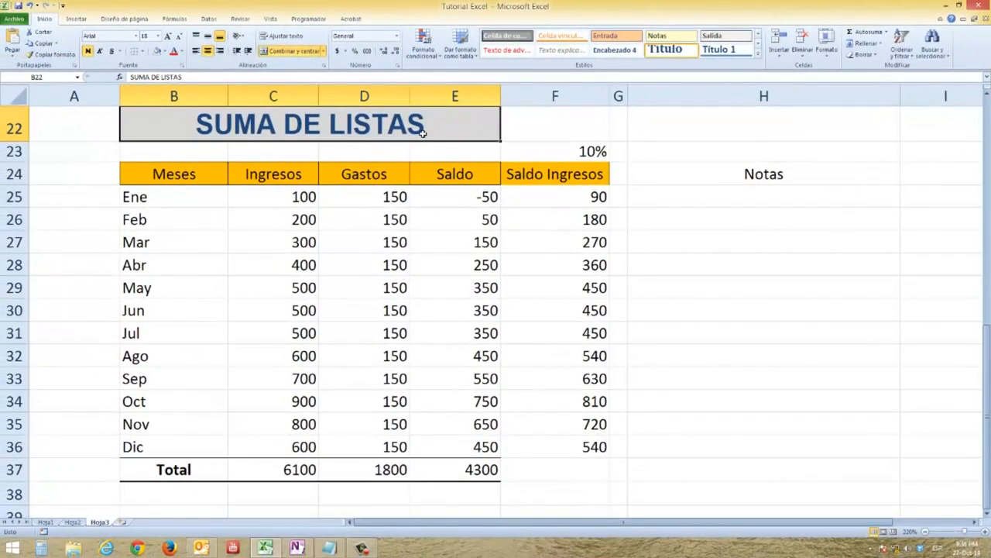
{"action": "left_click_drag", "start_coordinate": [468, 125], "coordinate": [719, 117]}
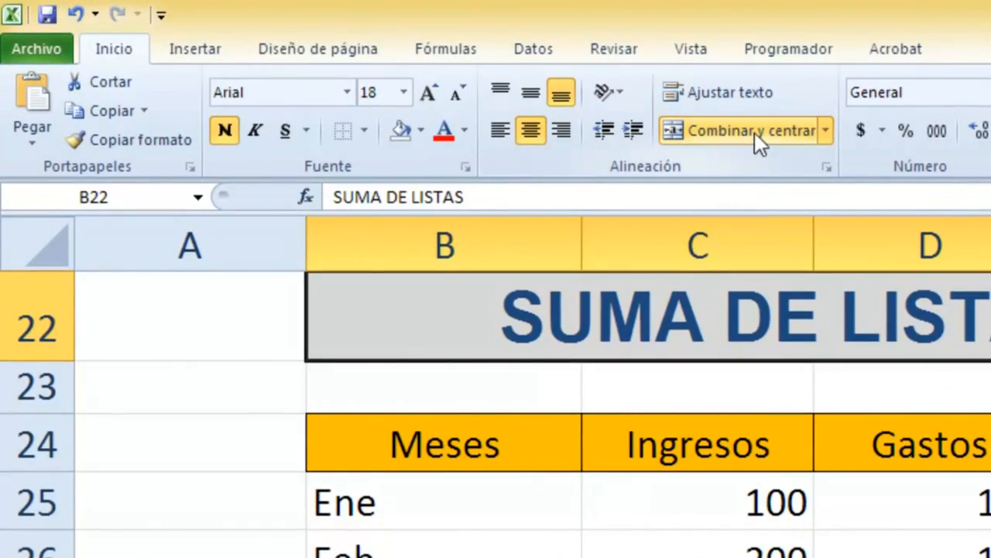
{"action": "left_click", "coordinate": [753, 132]}
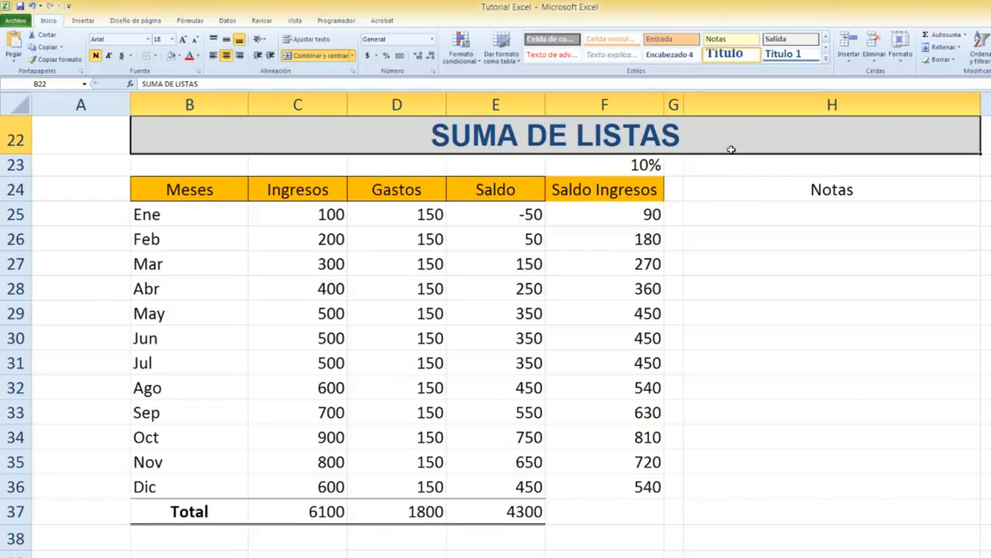
{"action": "left_click", "coordinate": [726, 173]}
{"action": "left_click", "coordinate": [653, 140]}
{"action": "left_click", "coordinate": [721, 220]}
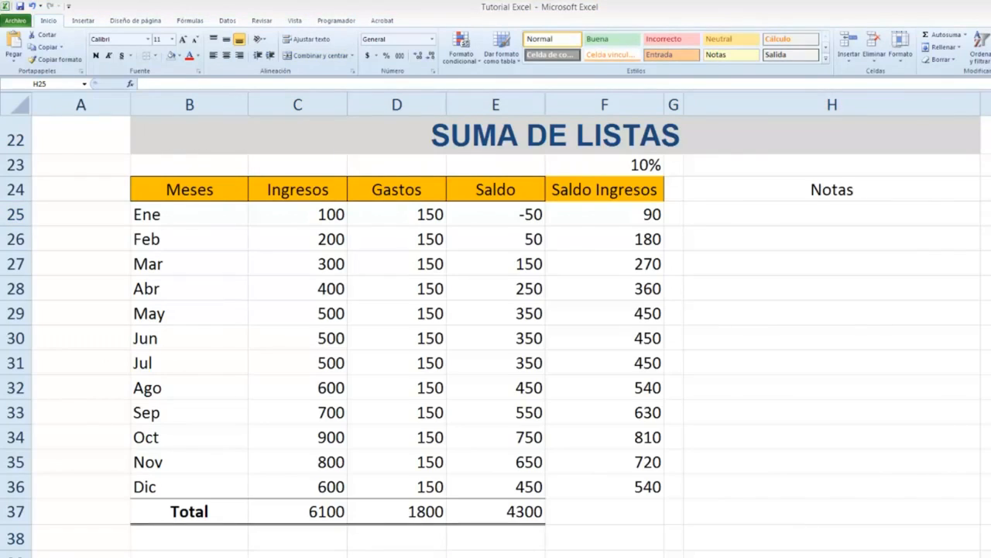
Step: Switch to Notepad, copy the entire paragraph about Google's new tablet, and move the Notepad window off the worksheet
{"action": "left_click_drag", "start_coordinate": [990, 96], "coordinate": [419, 137]}
{"action": "left_click", "coordinate": [468, 356]}
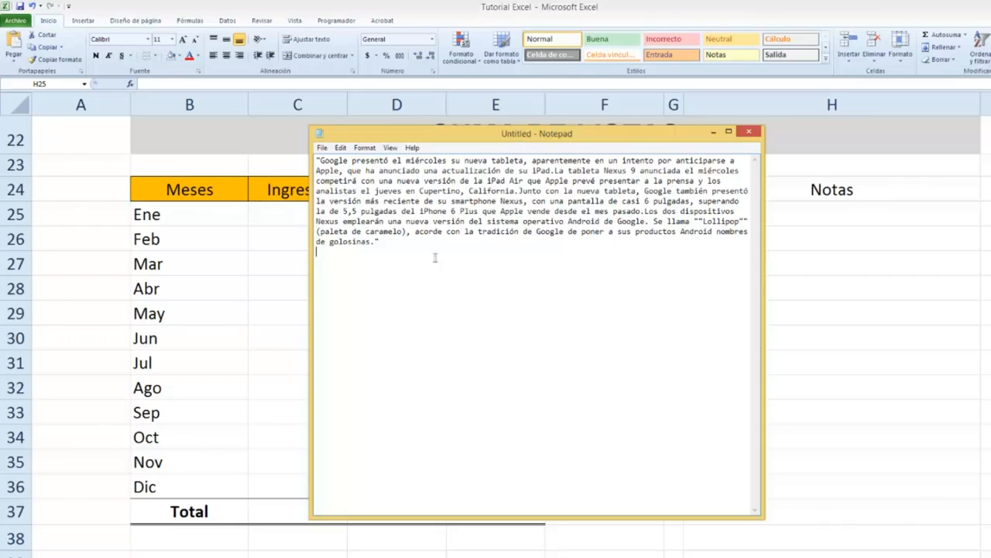
{"action": "left_click_drag", "start_coordinate": [435, 257], "coordinate": [286, 155]}
{"action": "right_click", "coordinate": [403, 191]}
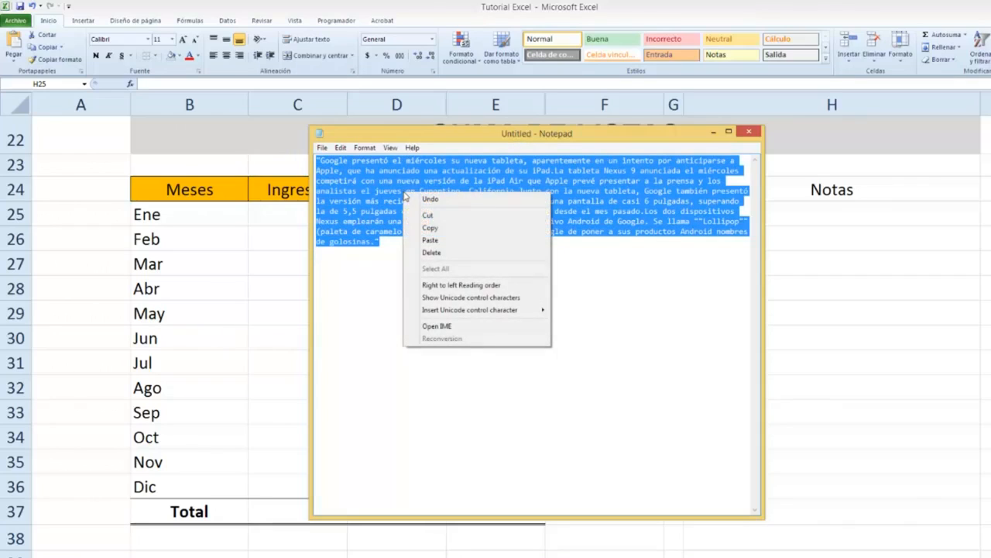
{"action": "left_click", "coordinate": [434, 227]}
{"action": "left_click_drag", "start_coordinate": [636, 139], "coordinate": [990, 133]}
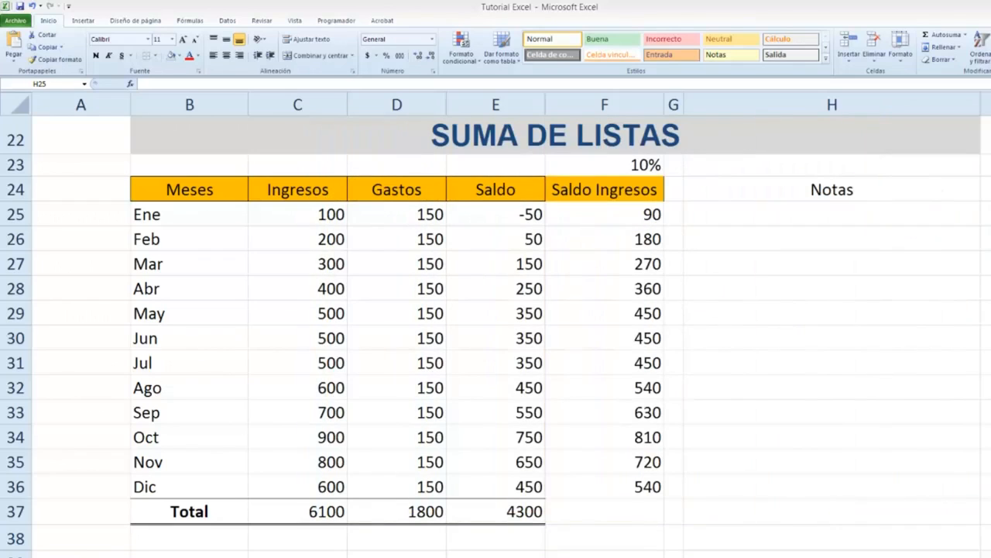
Step: Paste the copied text about Google's new tablet into cell H25, below the Notas header
{"action": "double_click", "coordinate": [858, 224]}
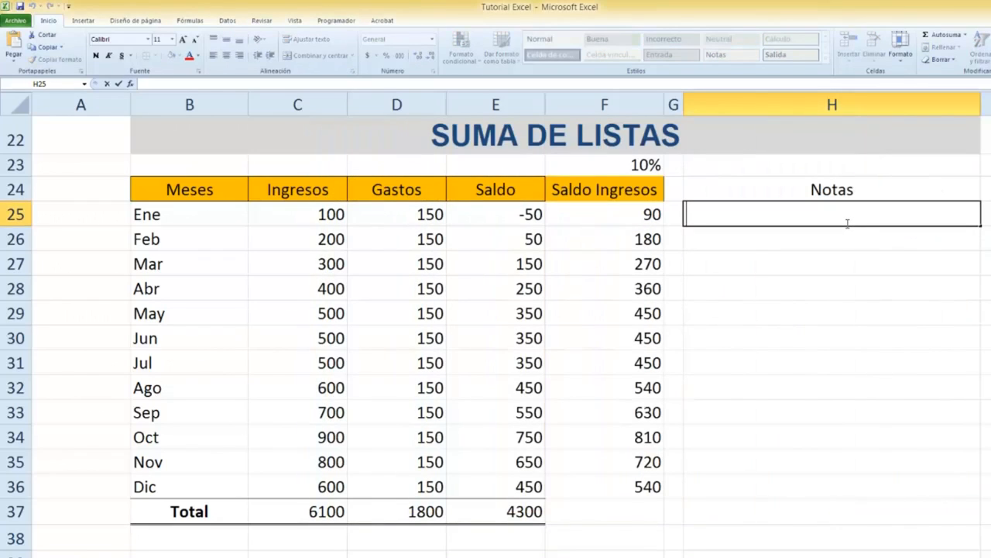
{"action": "key", "text": "ctrl+v"}
{"action": "key", "text": "Return"}
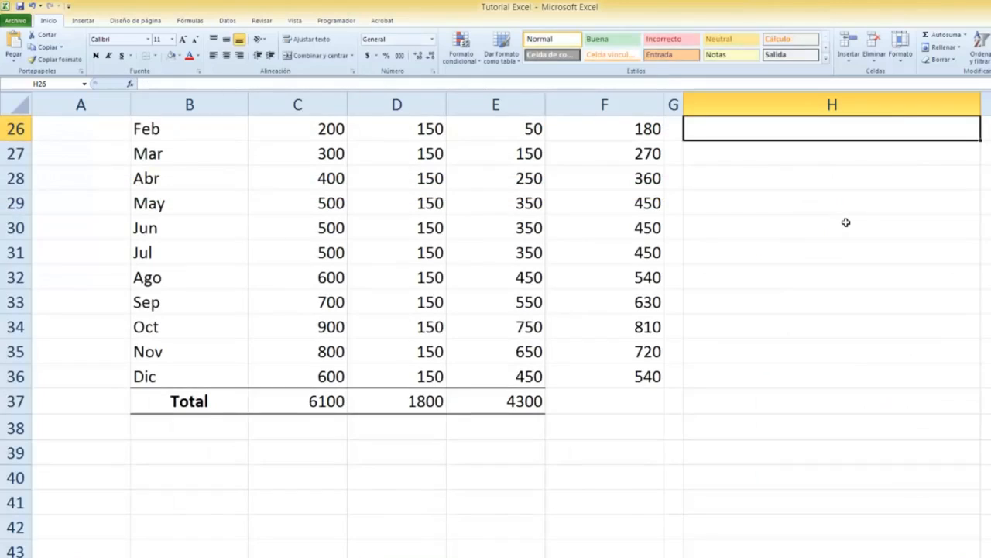
{"action": "scroll", "coordinate": [846, 222], "scroll_direction": "up", "scroll_amount": 3}
{"action": "scroll", "coordinate": [846, 222], "scroll_direction": "down", "scroll_amount": 2}
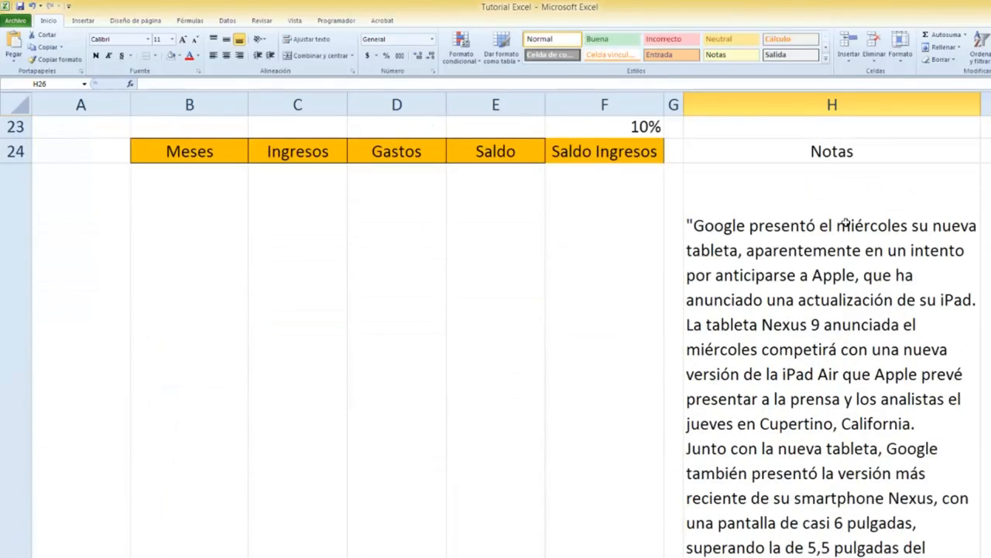
{"action": "scroll", "coordinate": [846, 222], "scroll_direction": "up", "scroll_amount": 1}
Step: Turn off text wrapping for the note in cell H25
{"action": "left_click", "coordinate": [756, 275]}
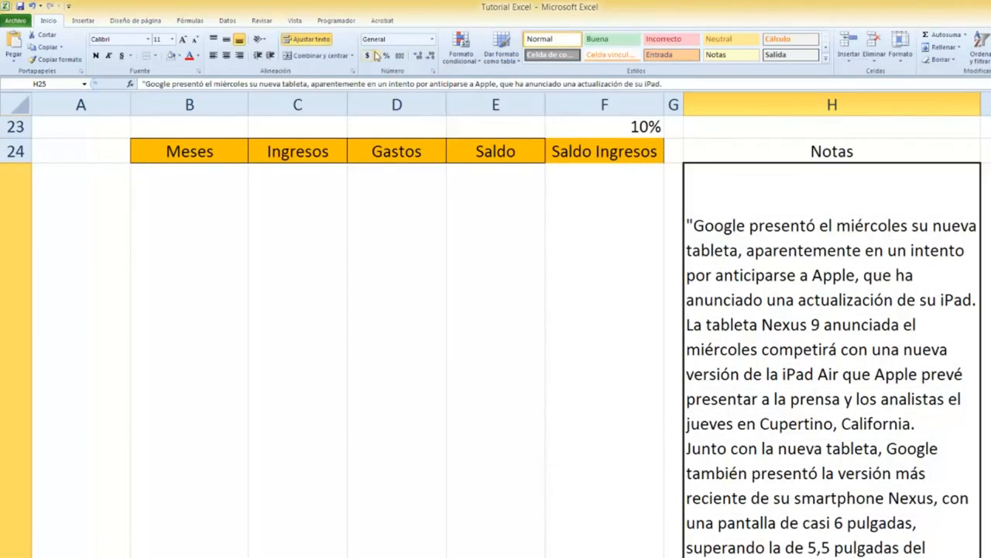
{"action": "left_click", "coordinate": [308, 39]}
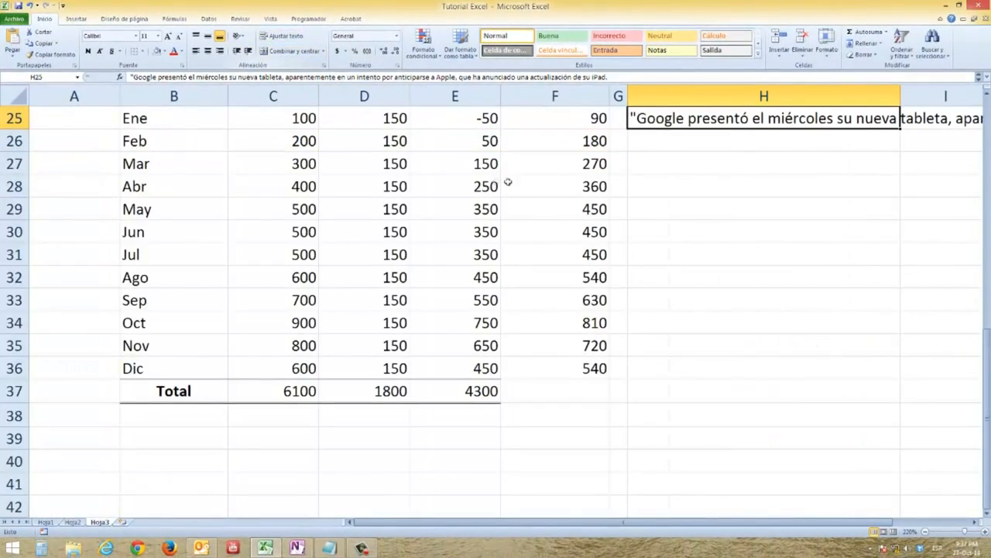
{"action": "scroll", "coordinate": [507, 181], "scroll_direction": "up", "scroll_amount": 1}
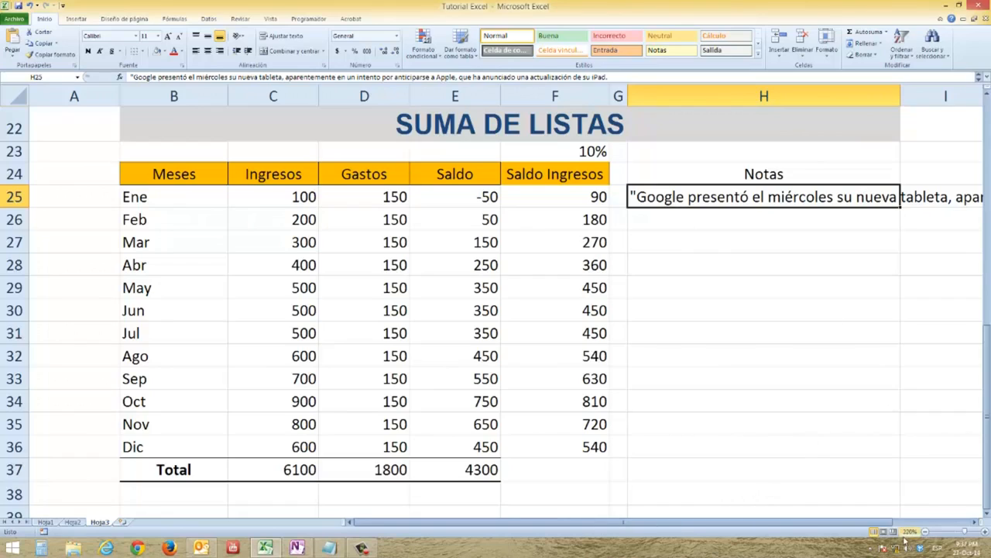
{"action": "left_click_drag", "start_coordinate": [975, 525], "coordinate": [372, 533]}
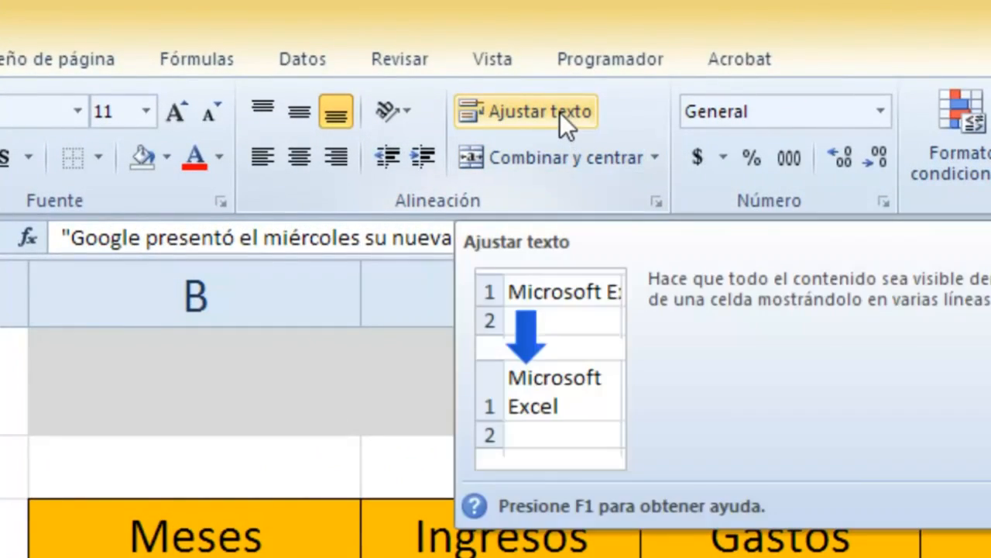
Step: Wrap the note text in cell H25 and slightly widen column H
{"action": "left_click", "coordinate": [558, 111]}
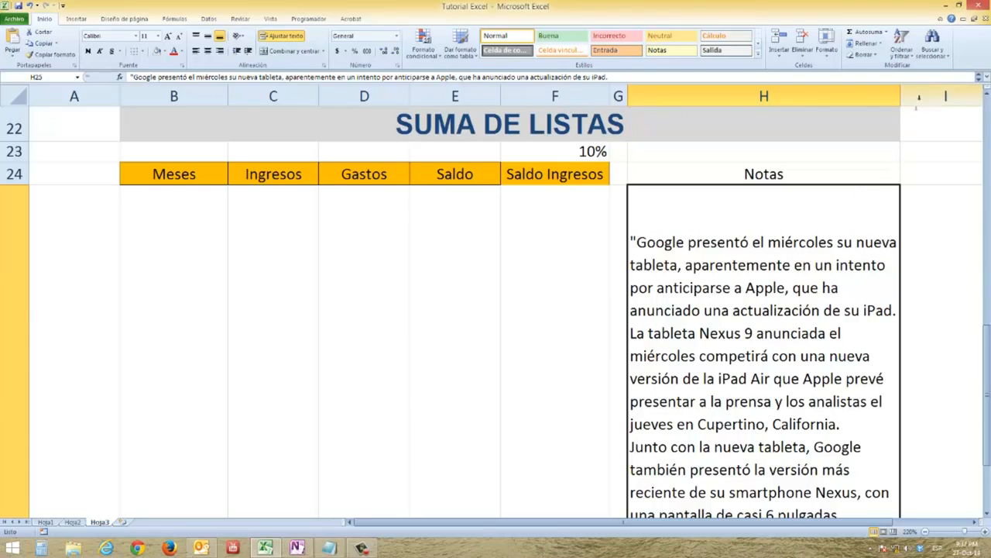
{"action": "left_click_drag", "start_coordinate": [901, 96], "coordinate": [936, 95]}
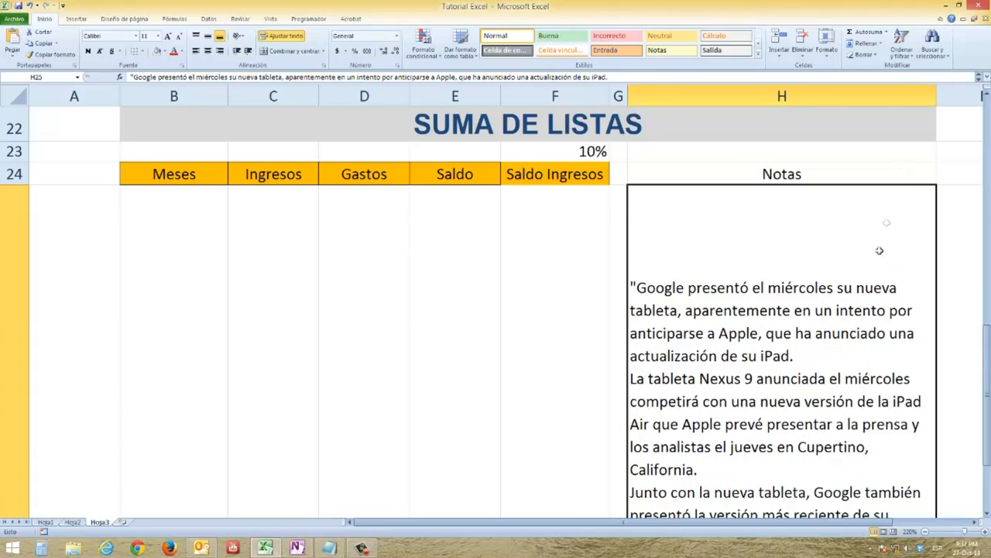
{"action": "scroll", "coordinate": [715, 234], "scroll_direction": "down", "scroll_amount": 1}
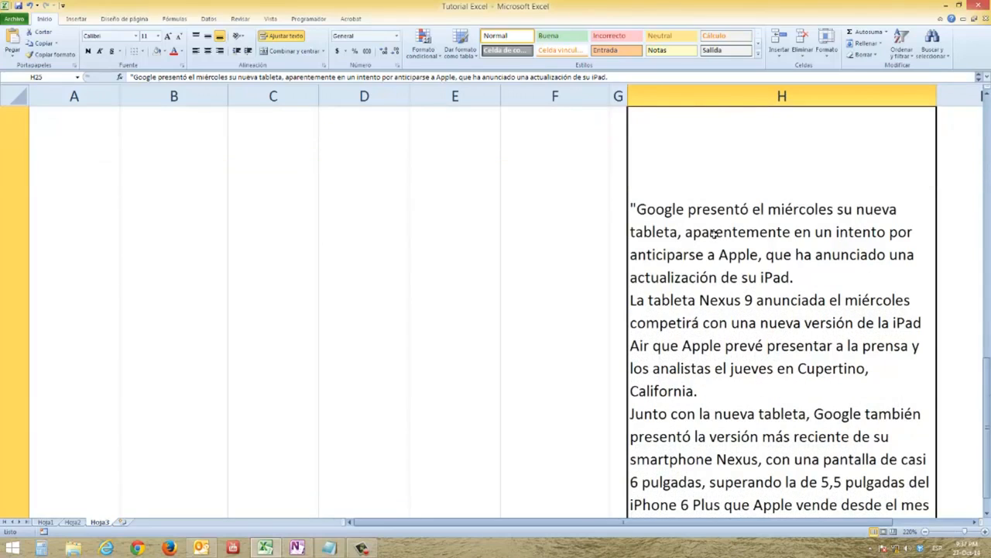
{"action": "scroll", "coordinate": [714, 234], "scroll_direction": "up", "scroll_amount": 1}
{"action": "scroll", "coordinate": [714, 233], "scroll_direction": "down", "scroll_amount": 4}
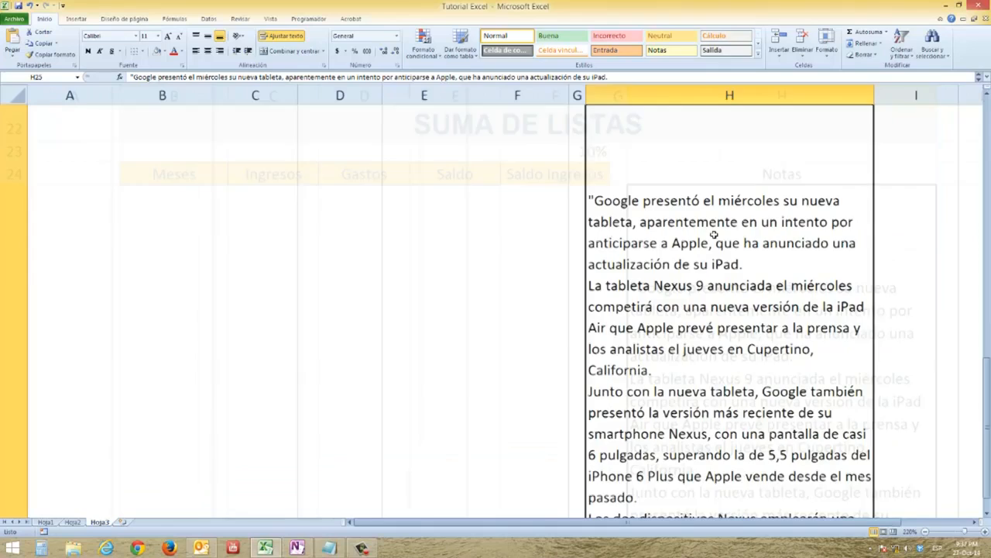
{"action": "scroll", "coordinate": [714, 234], "scroll_direction": "down", "scroll_amount": 2}
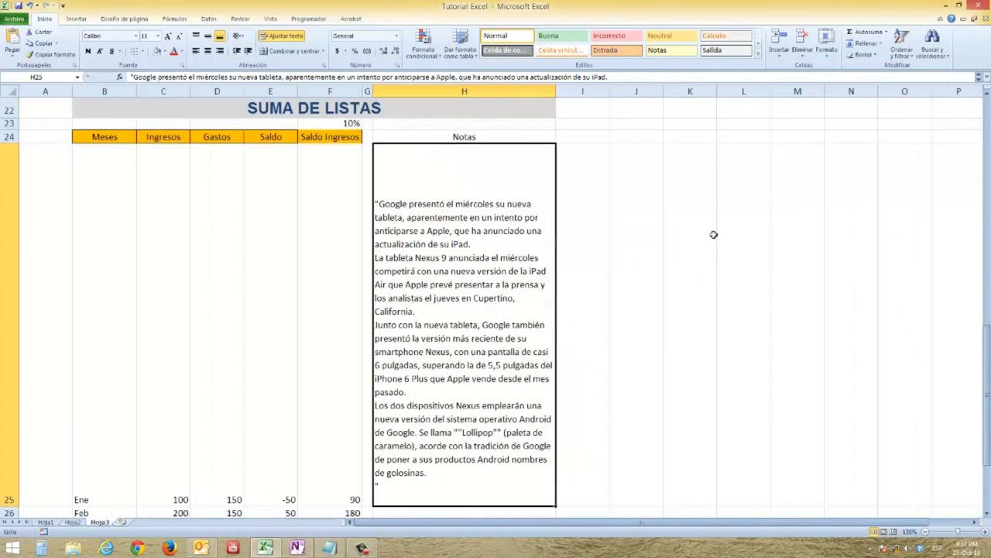
{"action": "scroll", "coordinate": [387, 332], "scroll_direction": "down", "scroll_amount": 2}
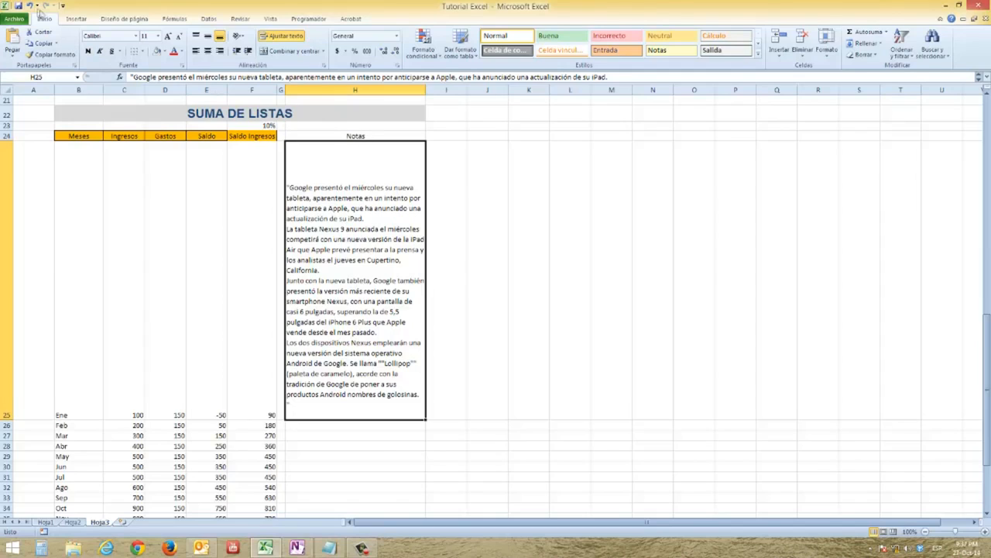
{"action": "scroll", "coordinate": [130, 210], "scroll_direction": "up", "scroll_amount": 5}
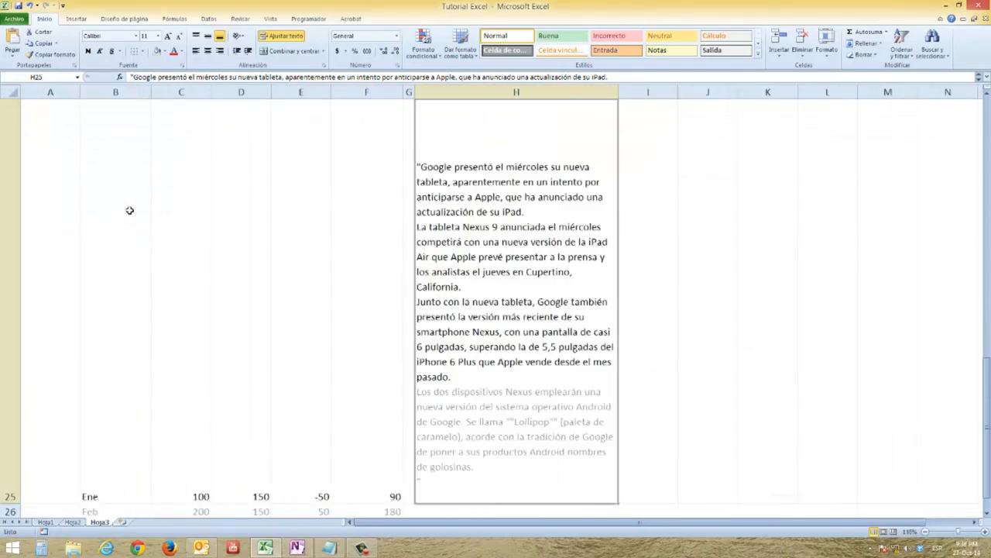
Step: Unwrap the note text in H25 and merge and center the range H25:H36 alongside the month rows
{"action": "left_click", "coordinate": [271, 37]}
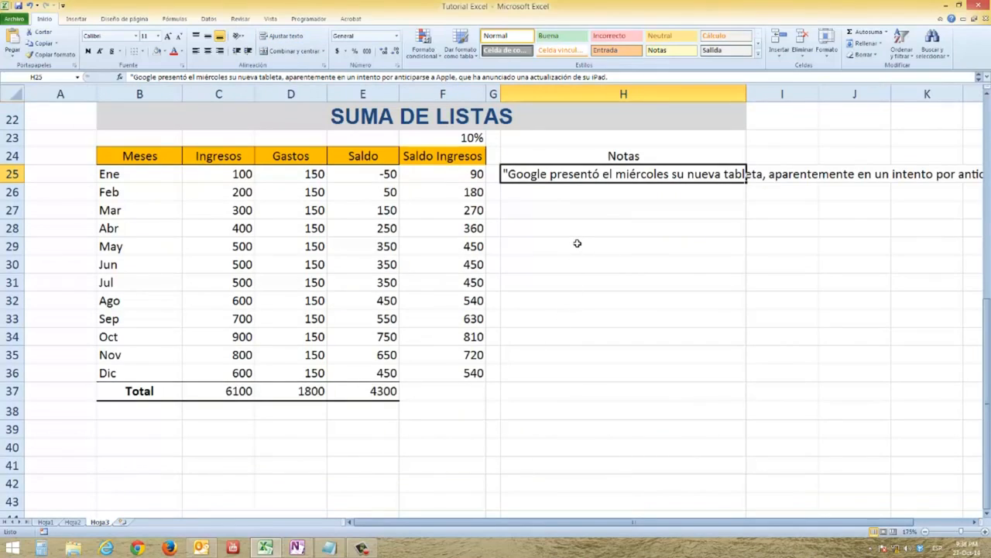
{"action": "left_click", "coordinate": [555, 128]}
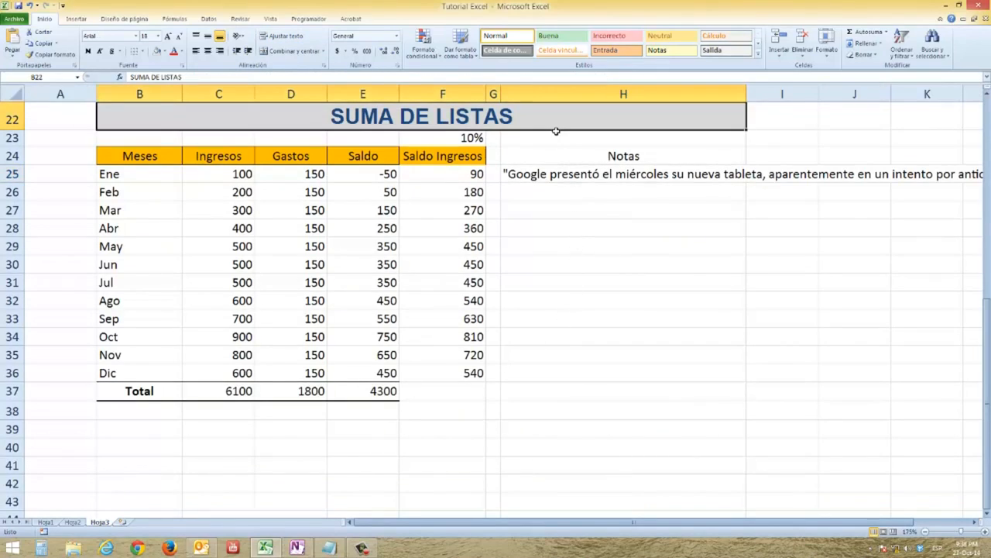
{"action": "left_click", "coordinate": [535, 178]}
{"action": "left_click_drag", "start_coordinate": [535, 177], "coordinate": [531, 372]}
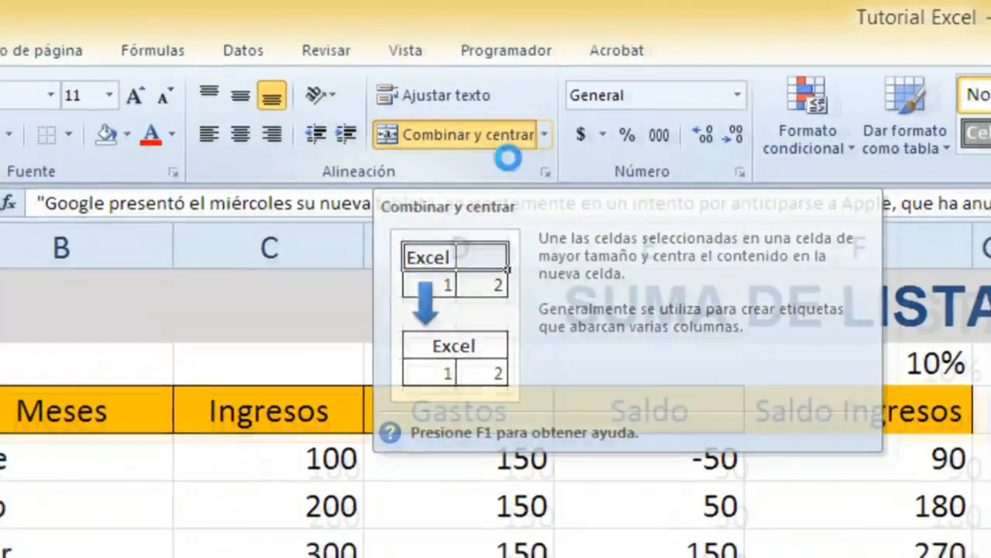
{"action": "left_click", "coordinate": [499, 147]}
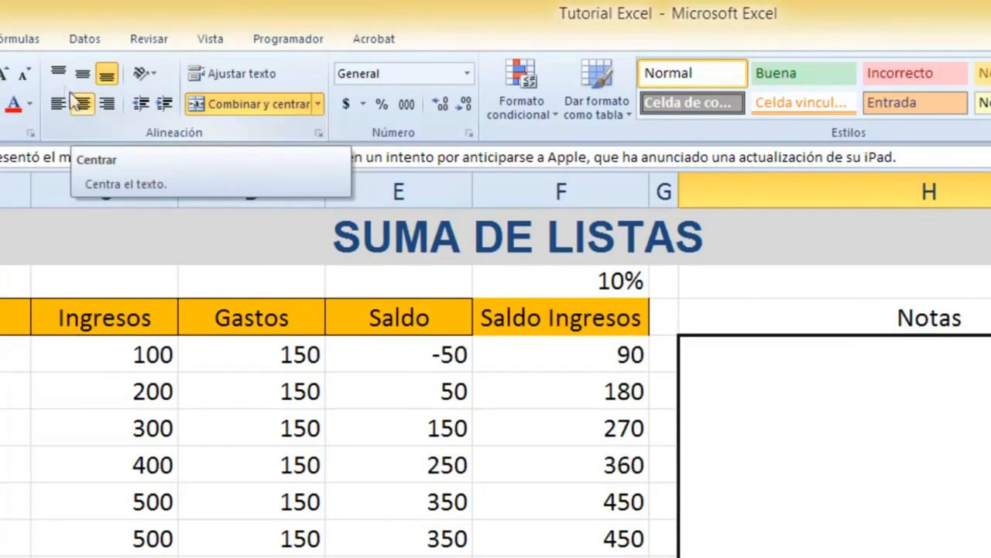
Step: Align the merged note to the top and left of its cell and wrap its text
{"action": "left_click", "coordinate": [61, 72]}
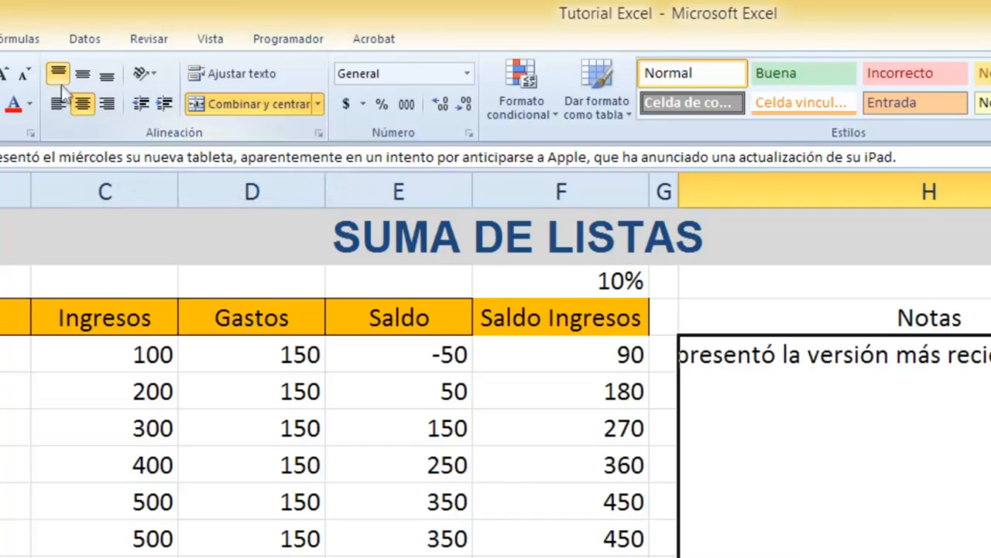
{"action": "left_click", "coordinate": [59, 103]}
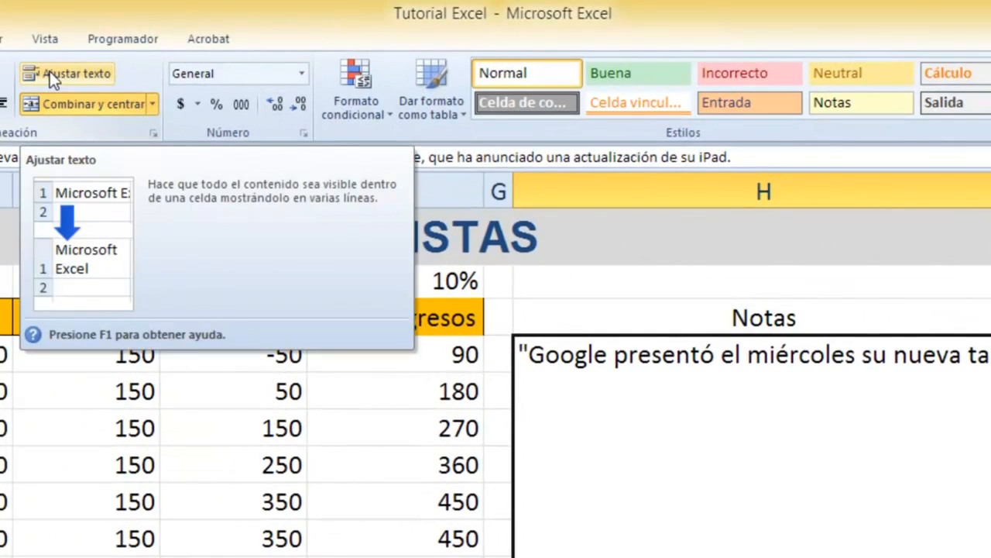
{"action": "left_click", "coordinate": [50, 71]}
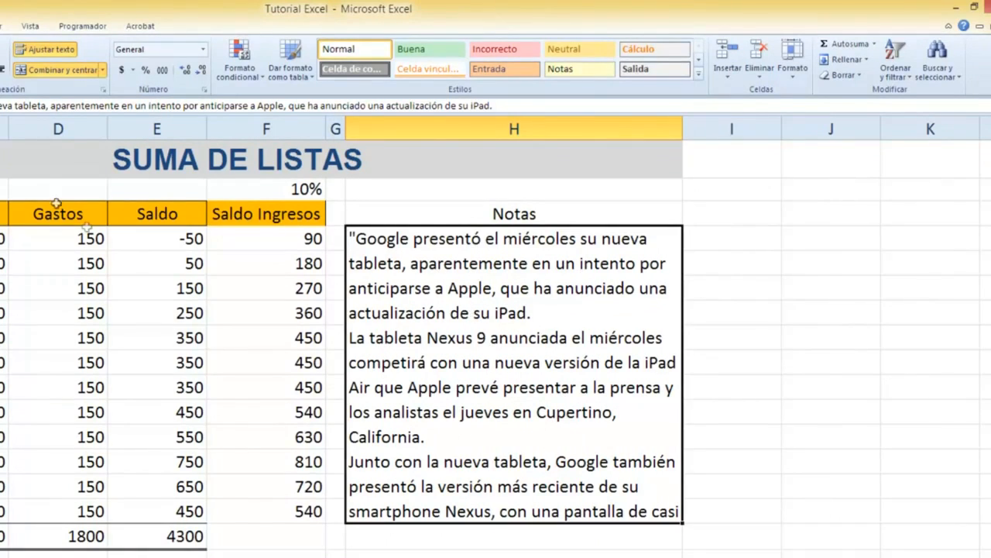
Step: Reduce the note's font size to 8 so the whole text fits in the merged cell
{"action": "left_click", "coordinate": [104, 94]}
{"action": "left_click", "coordinate": [104, 95]}
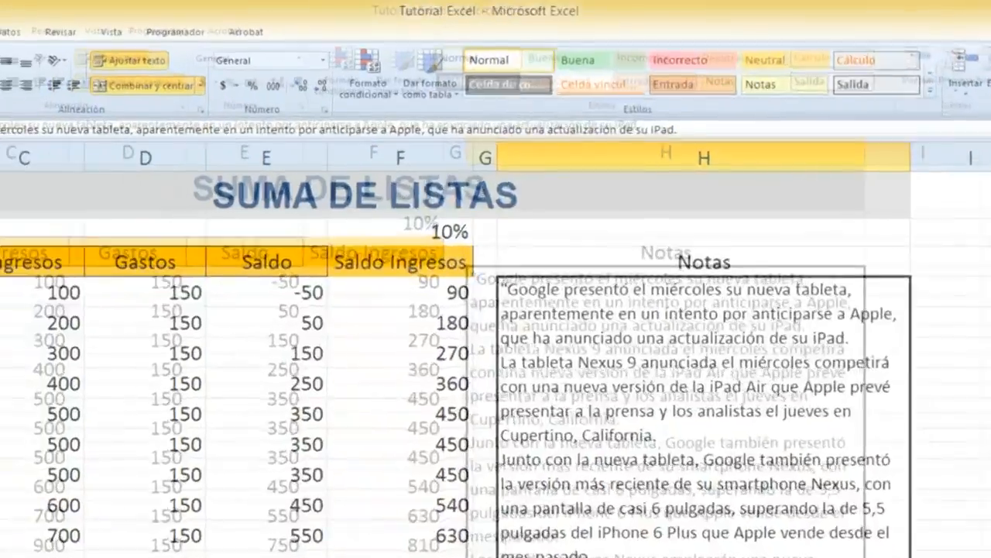
{"action": "left_click", "coordinate": [105, 94]}
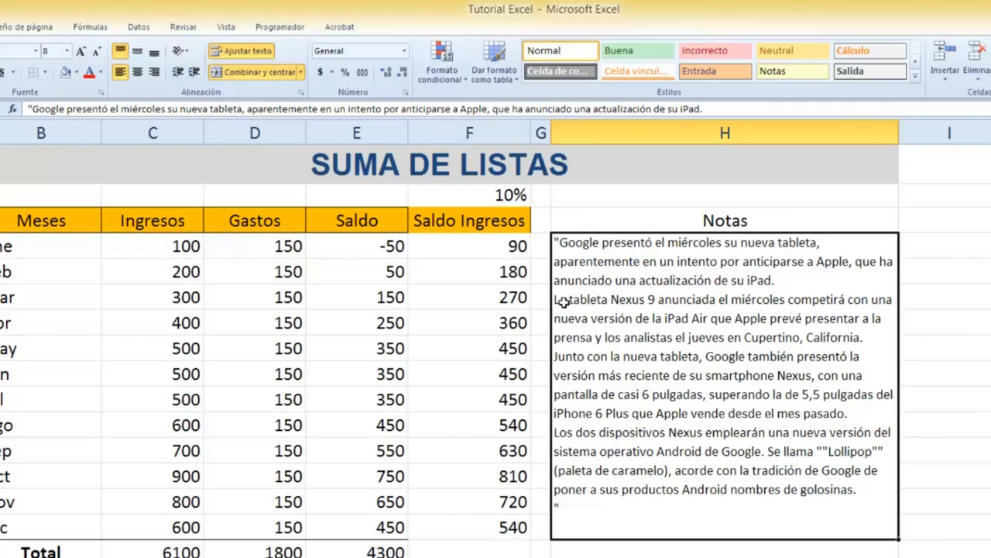
{"action": "left_click", "coordinate": [660, 223]}
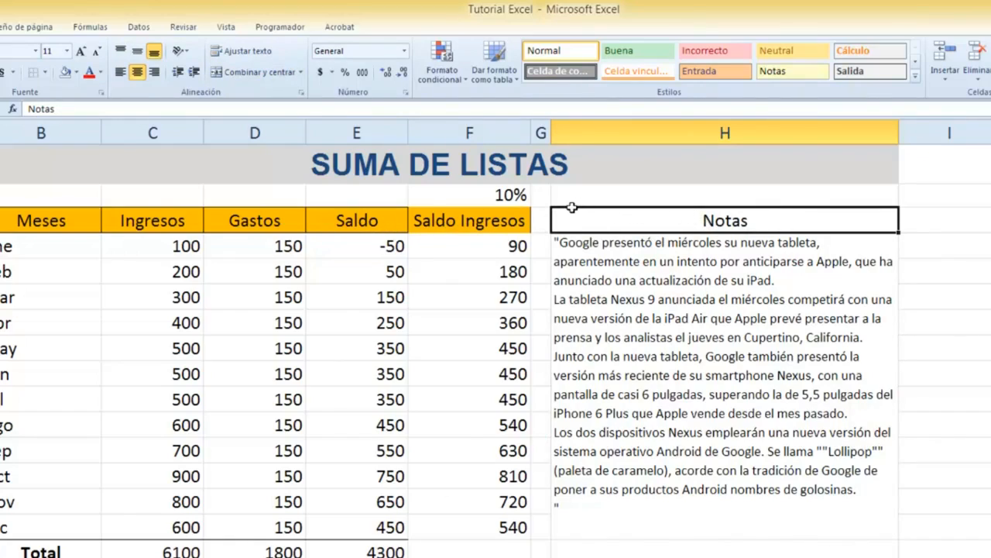
{"action": "left_click", "coordinate": [357, 222]}
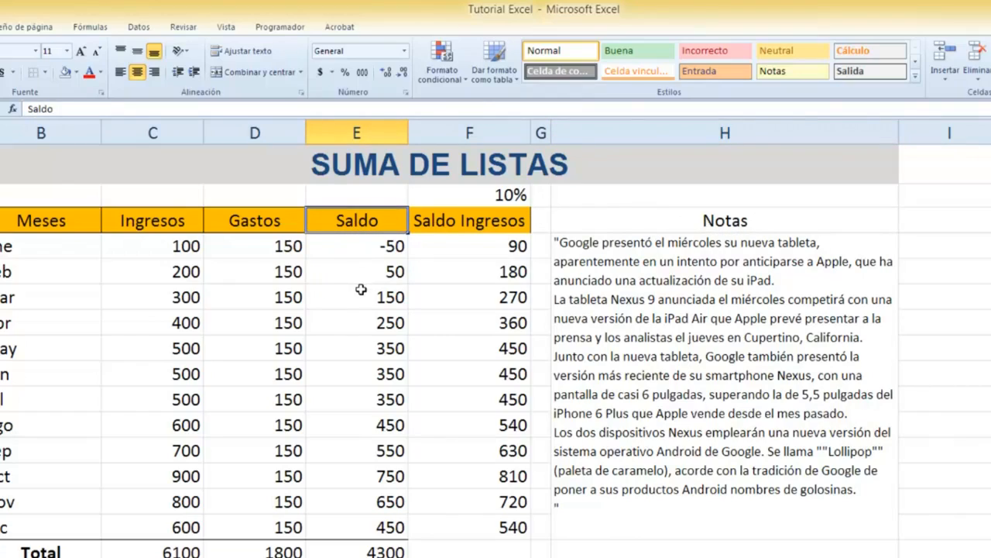
{"action": "left_click", "coordinate": [630, 220]}
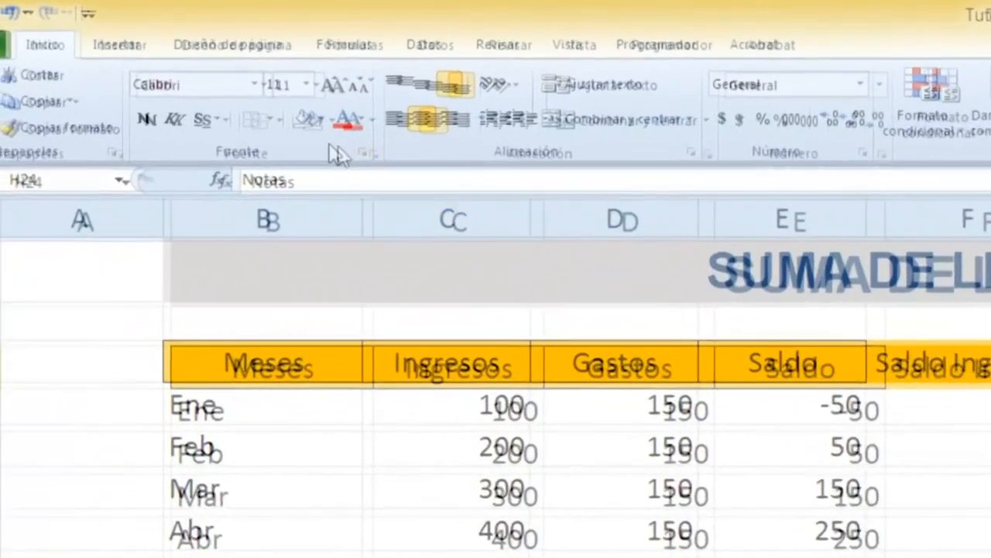
{"action": "left_click", "coordinate": [76, 72]}
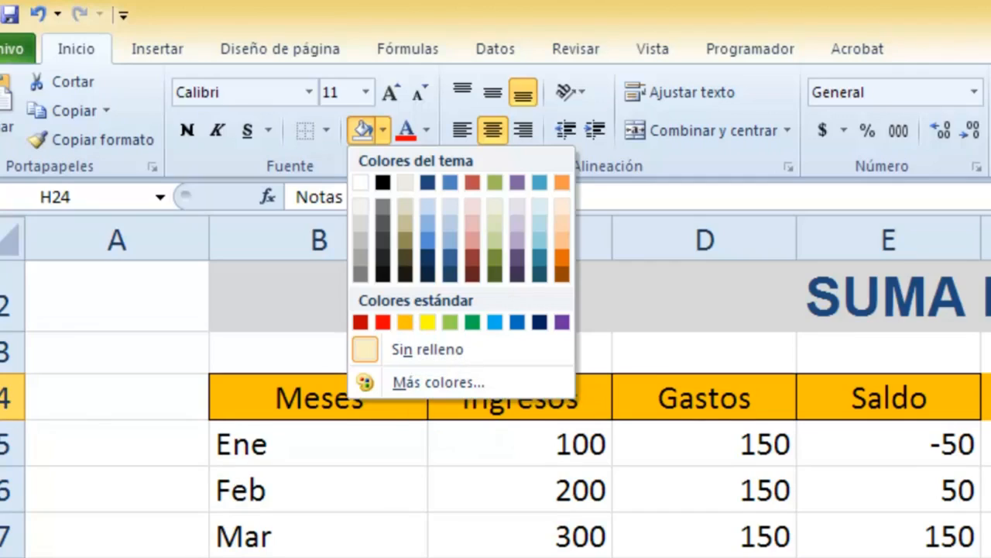
{"action": "left_click", "coordinate": [428, 129]}
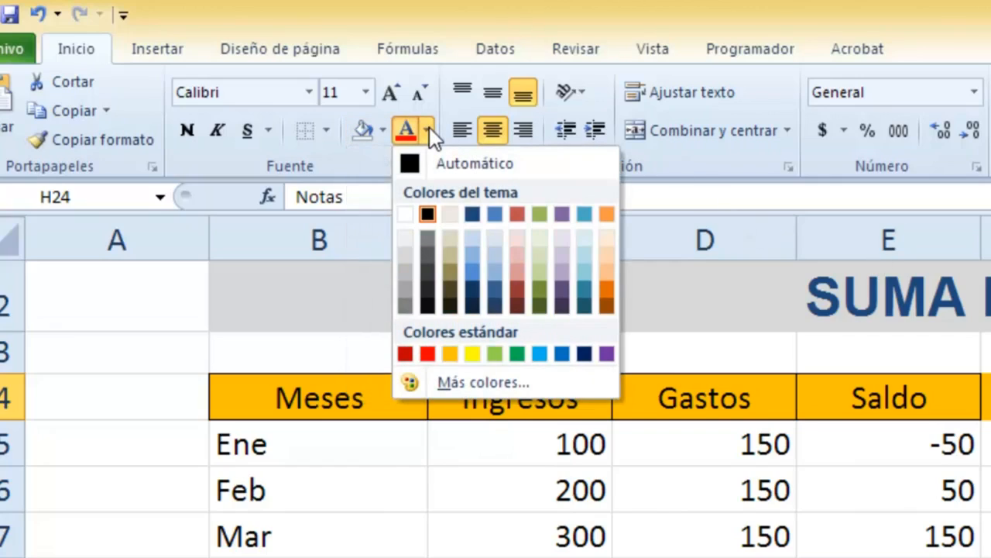
{"action": "left_click", "coordinate": [758, 267]}
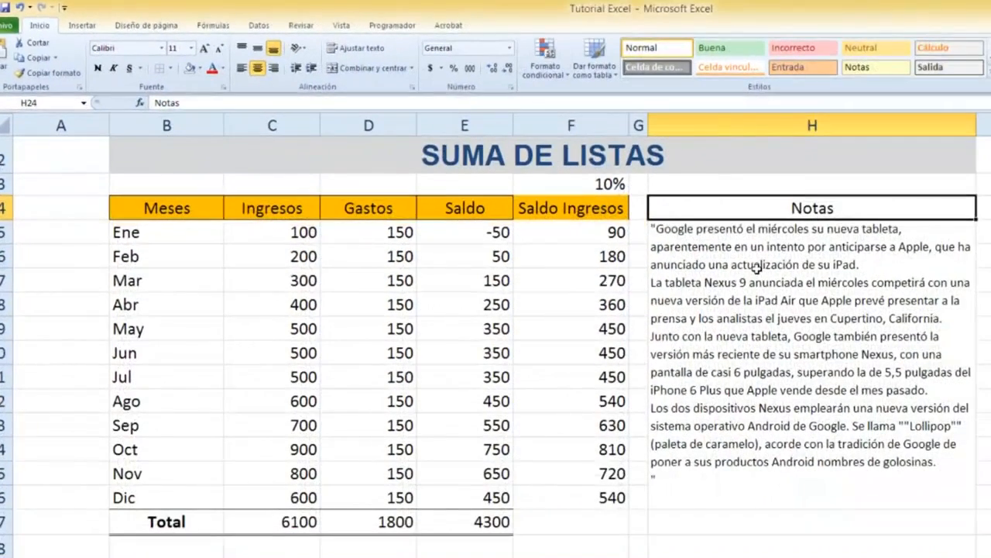
Step: Copy the formatting of the Saldo Ingresos header in F24 onto the Notas header in H24
{"action": "left_click", "coordinate": [567, 215]}
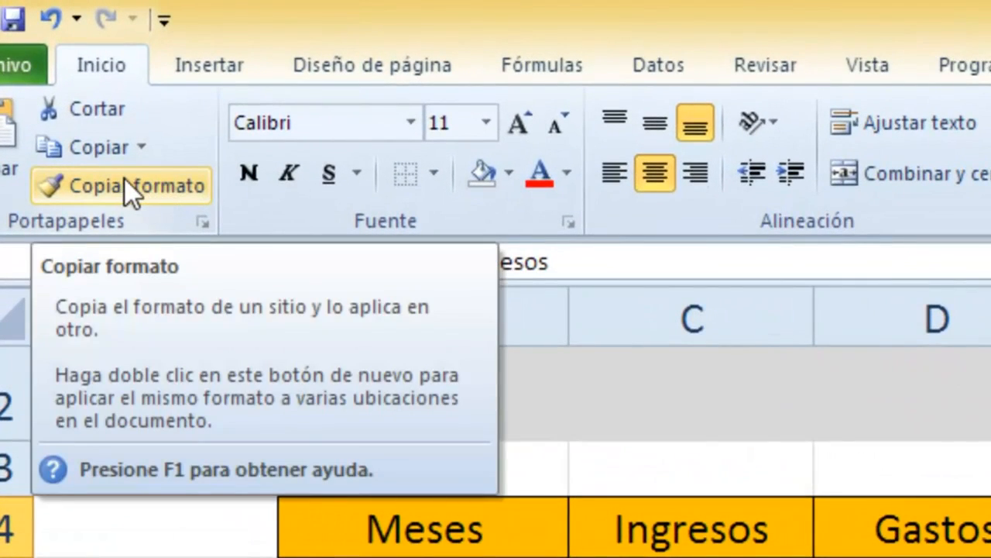
{"action": "left_click", "coordinate": [123, 185]}
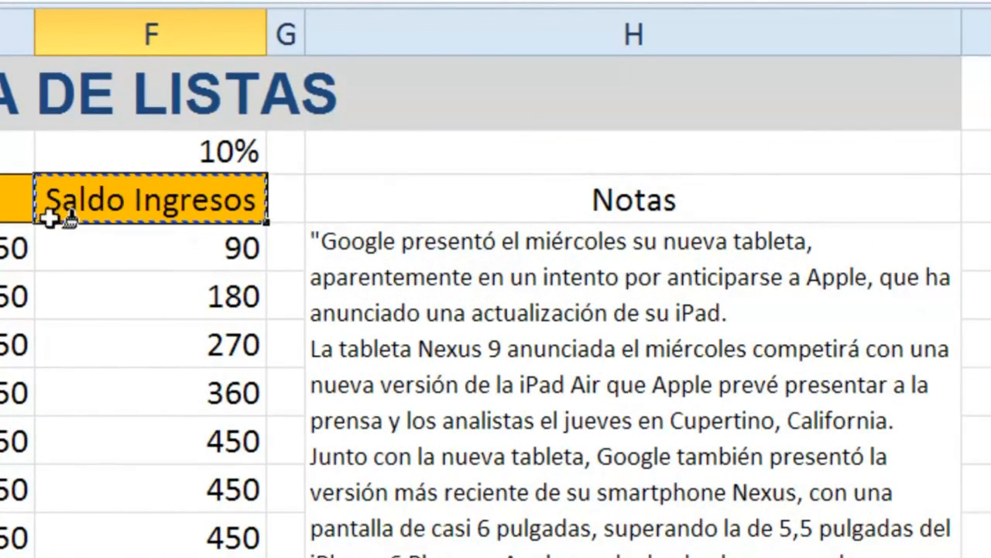
{"action": "left_click", "coordinate": [490, 203]}
{"action": "left_click", "coordinate": [478, 312]}
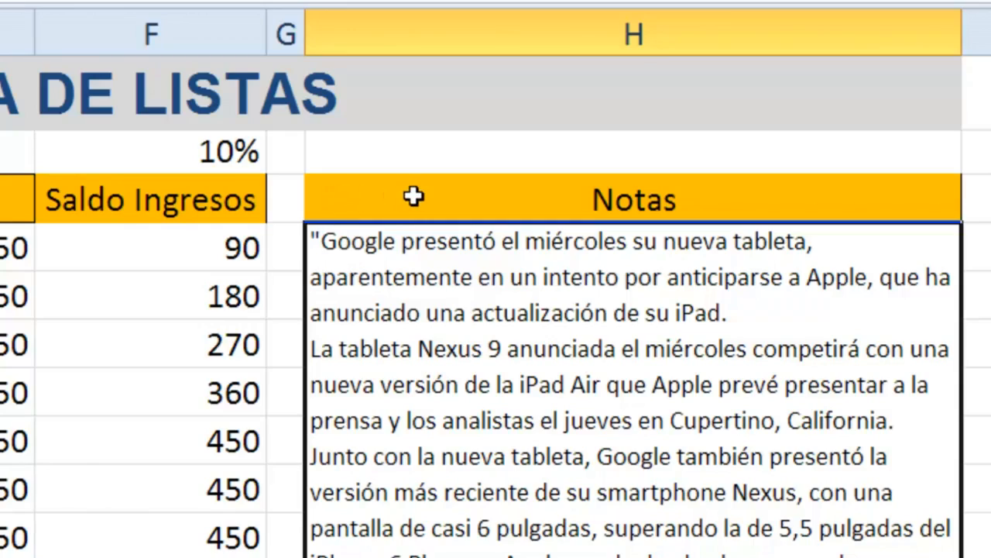
{"action": "left_click", "coordinate": [83, 211]}
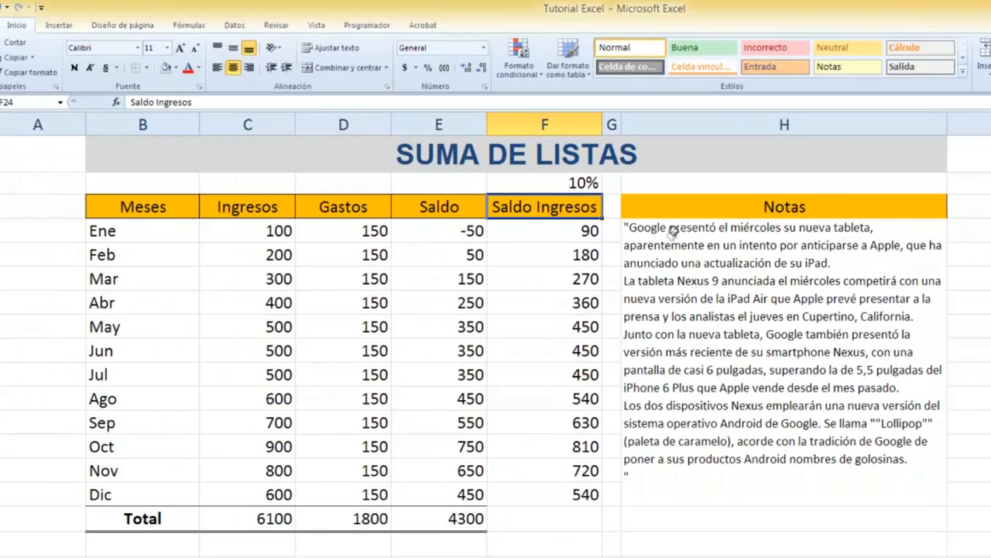
{"action": "left_click", "coordinate": [683, 250]}
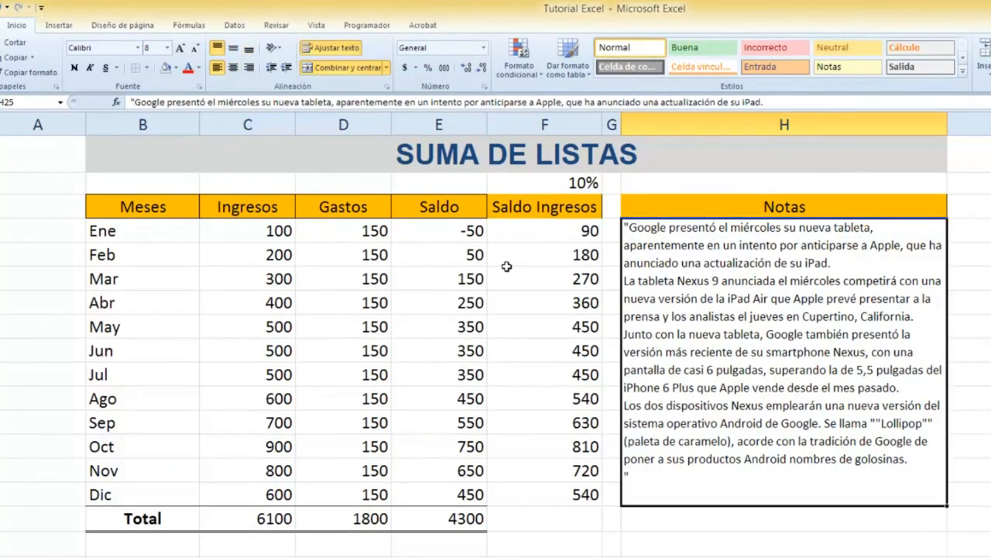